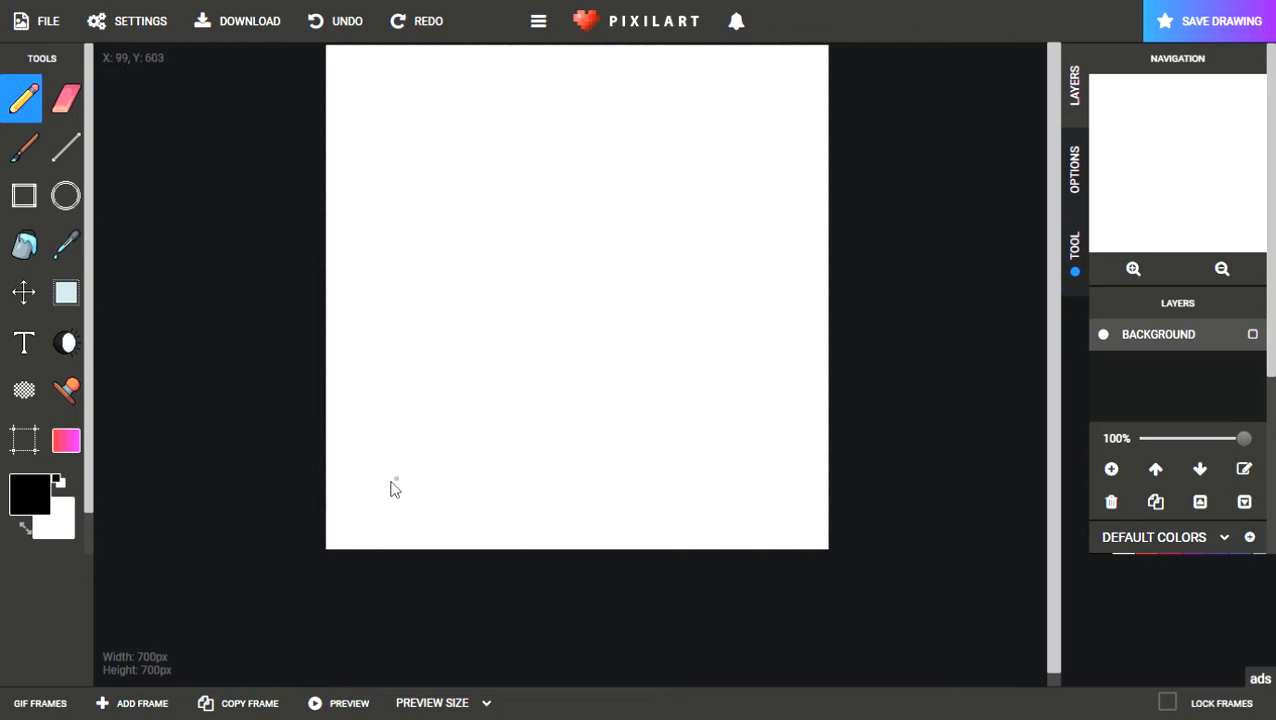
Draw a slightly wavy black ground line across the lower canvas and a stick figure standing on it with arms stretched backward.
mouse_move(329, 500)
left_mouse_down()
mouse_move(684, 500)
mouse_move(800, 516)
mouse_move(838, 506)
left_mouse_up()
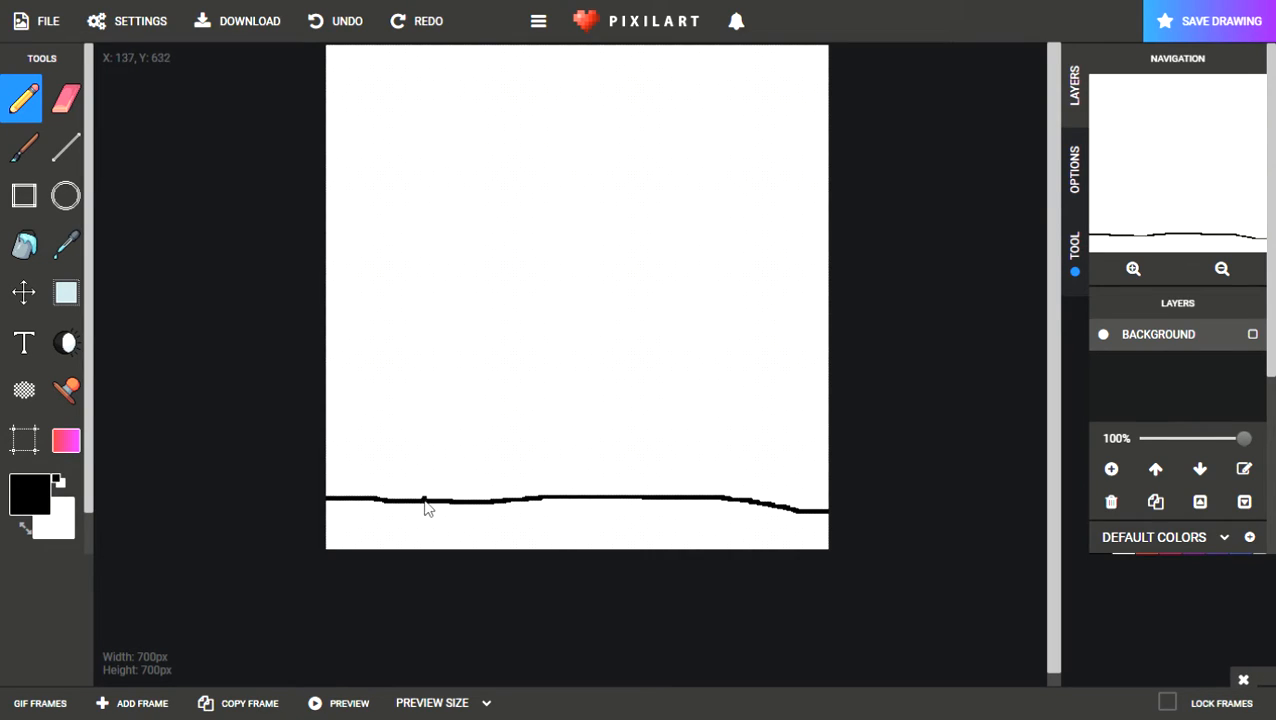
mouse_move(425, 499)
left_mouse_down()
mouse_move(444, 485)
mouse_move(456, 498)
mouse_move(441, 488)
mouse_move(455, 458)
mouse_move(425, 466)
mouse_move(441, 466)
mouse_move(410, 449)
mouse_move(478, 460)
mouse_move(474, 436)
mouse_move(451, 448)
left_mouse_up()
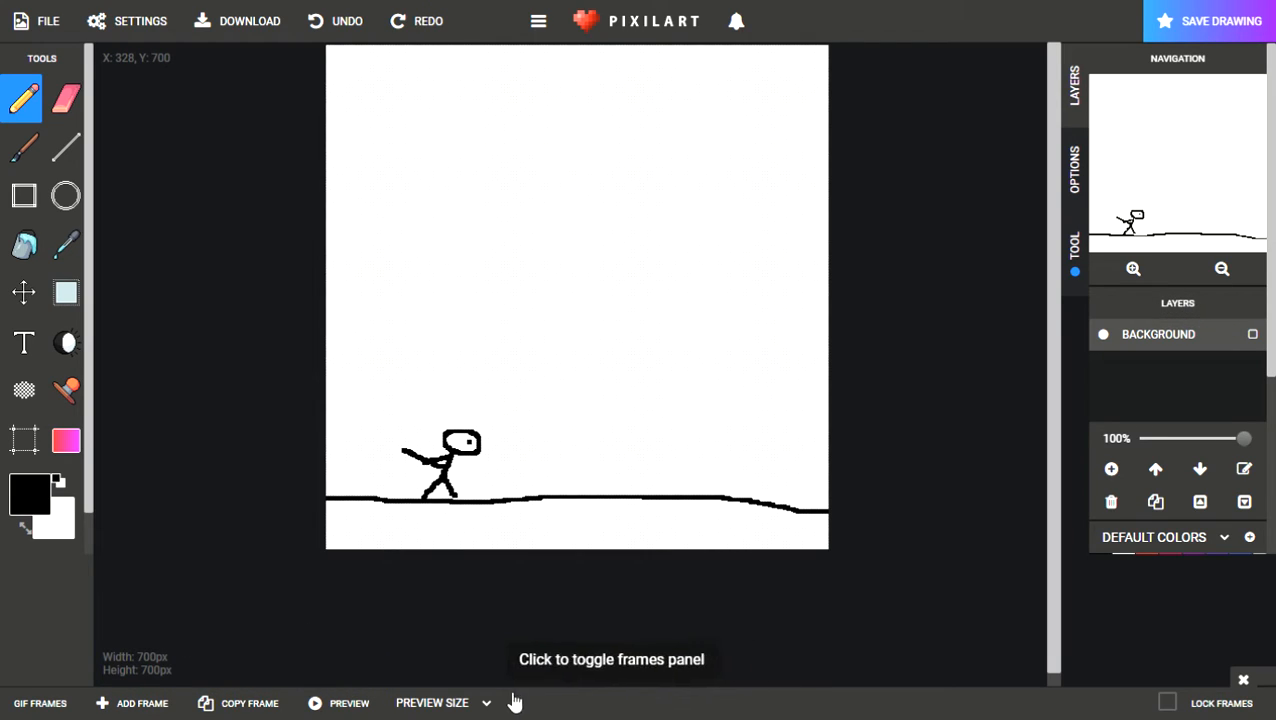
Add a second blank frame to the animation.
left_click(918, 705)
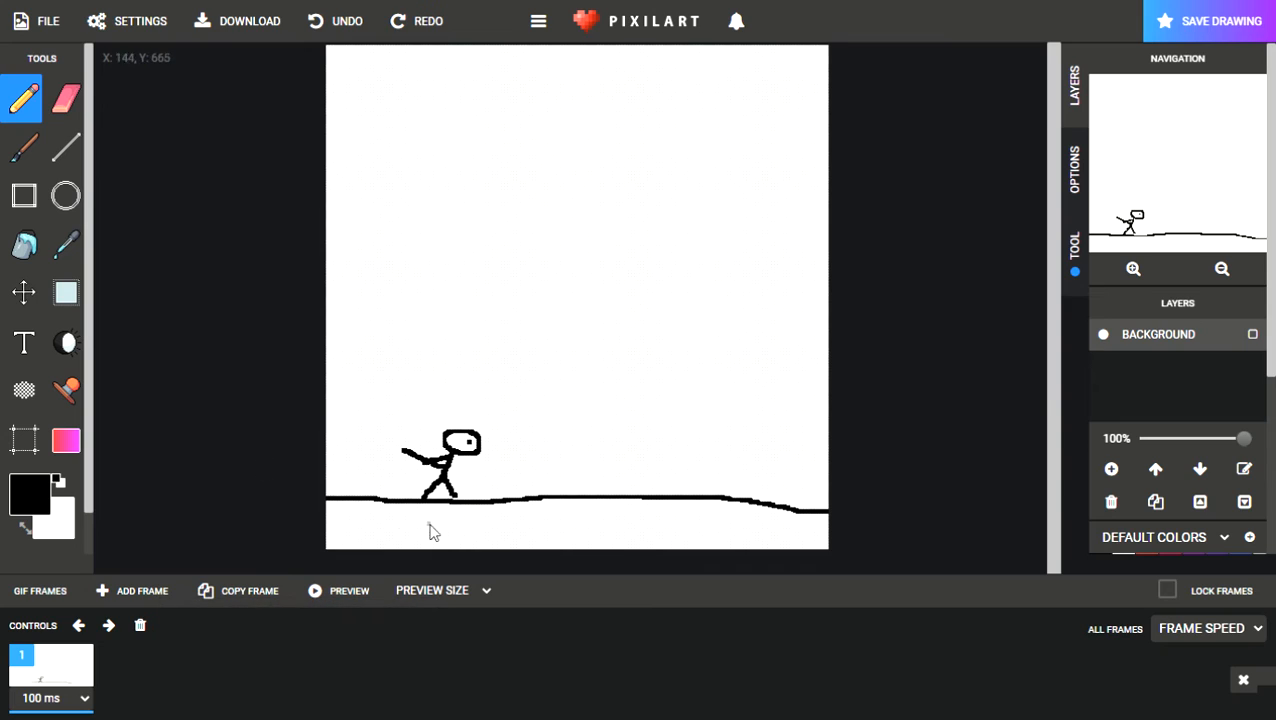
left_click(140, 591)
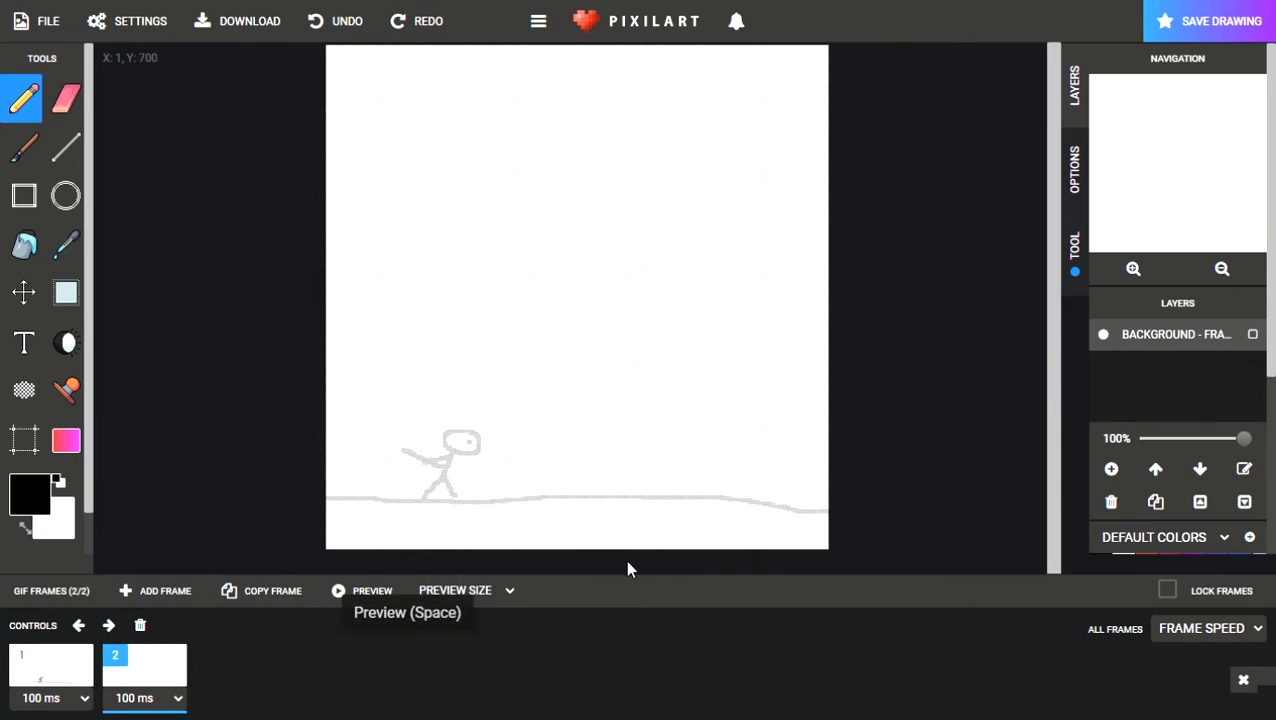
left_click(645, 596)
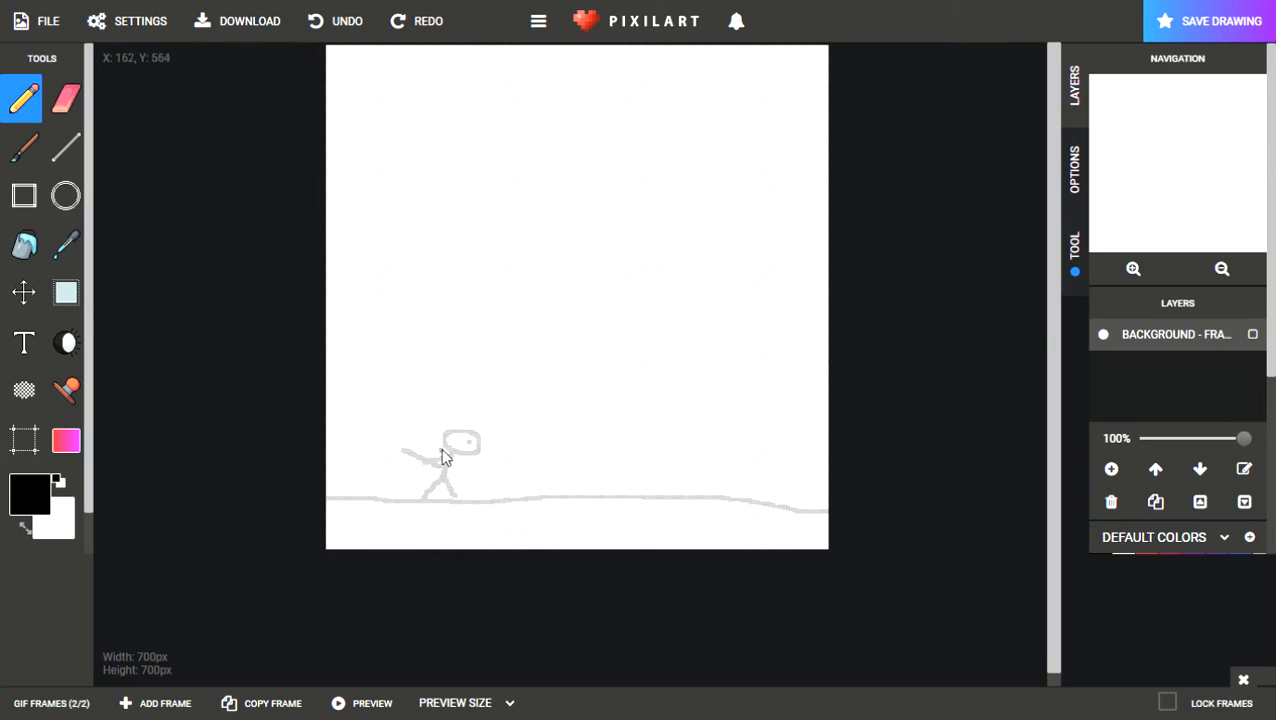
left_click(46, 708)
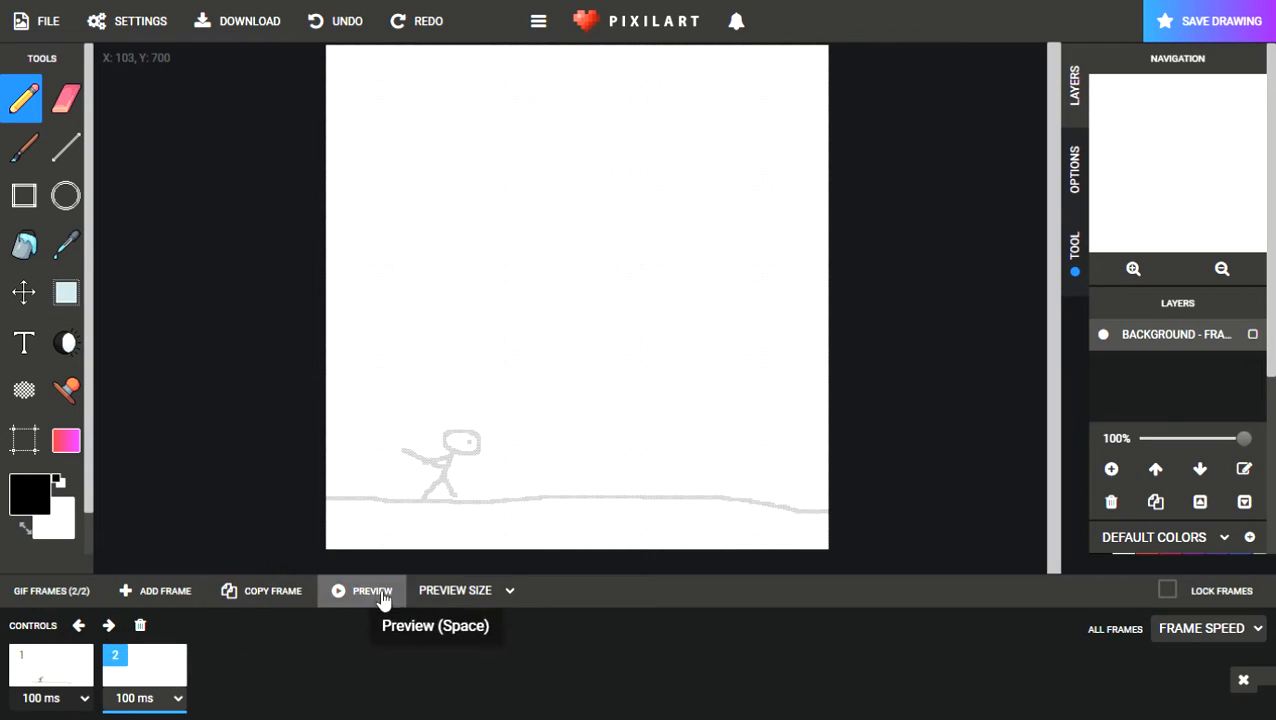
left_click(584, 604)
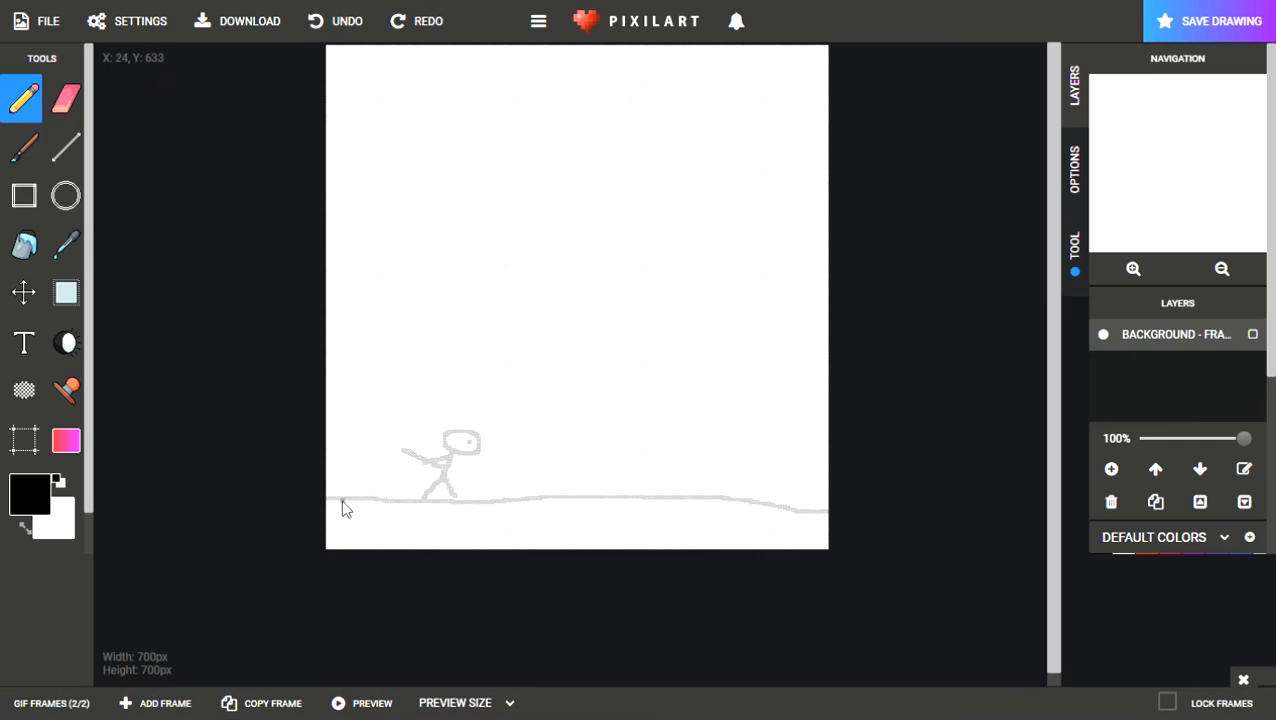
Trace the ground line across the full width of the second frame, undoing the first stroke and redrawing it with a small bump.
mouse_move(329, 499)
left_mouse_down()
mouse_move(569, 496)
mouse_move(662, 514)
mouse_move(840, 518)
left_mouse_up()
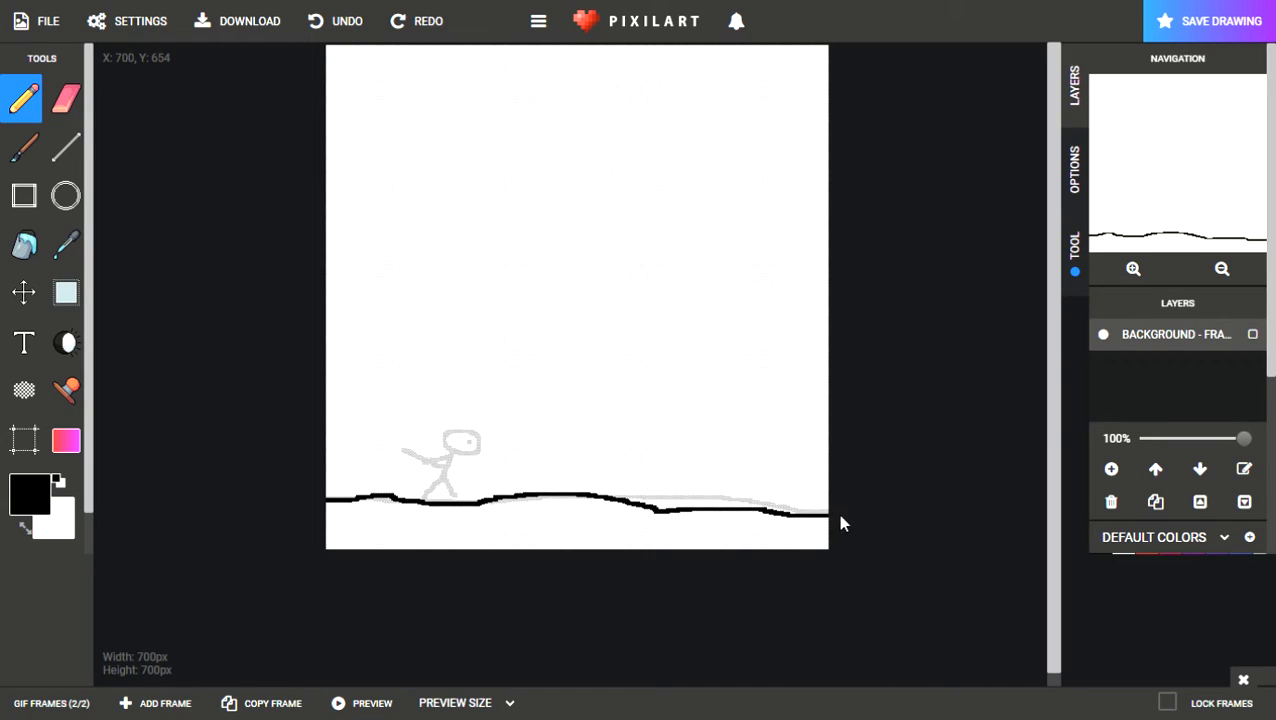
key("ctrl+z")
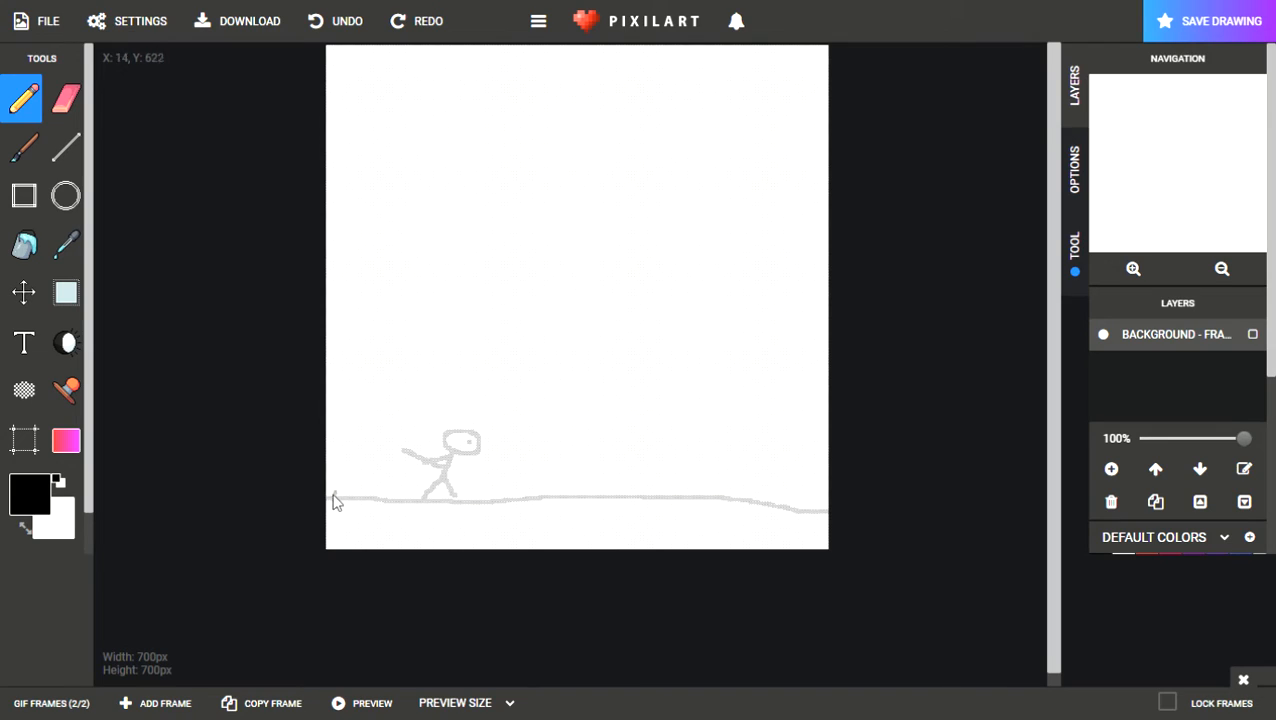
mouse_move(329, 502)
left_mouse_down()
mouse_move(612, 493)
mouse_move(840, 519)
left_mouse_up()
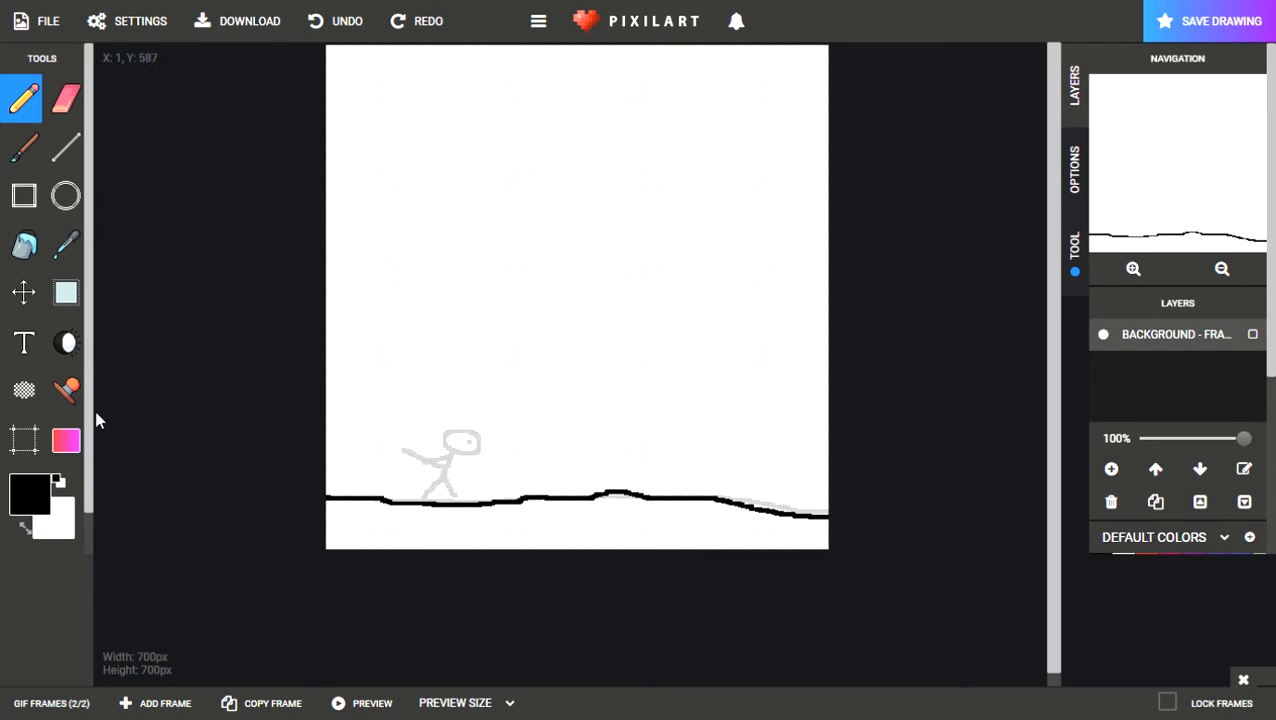
Copy the full-width strip containing the second frame's ground line.
left_click(66, 292)
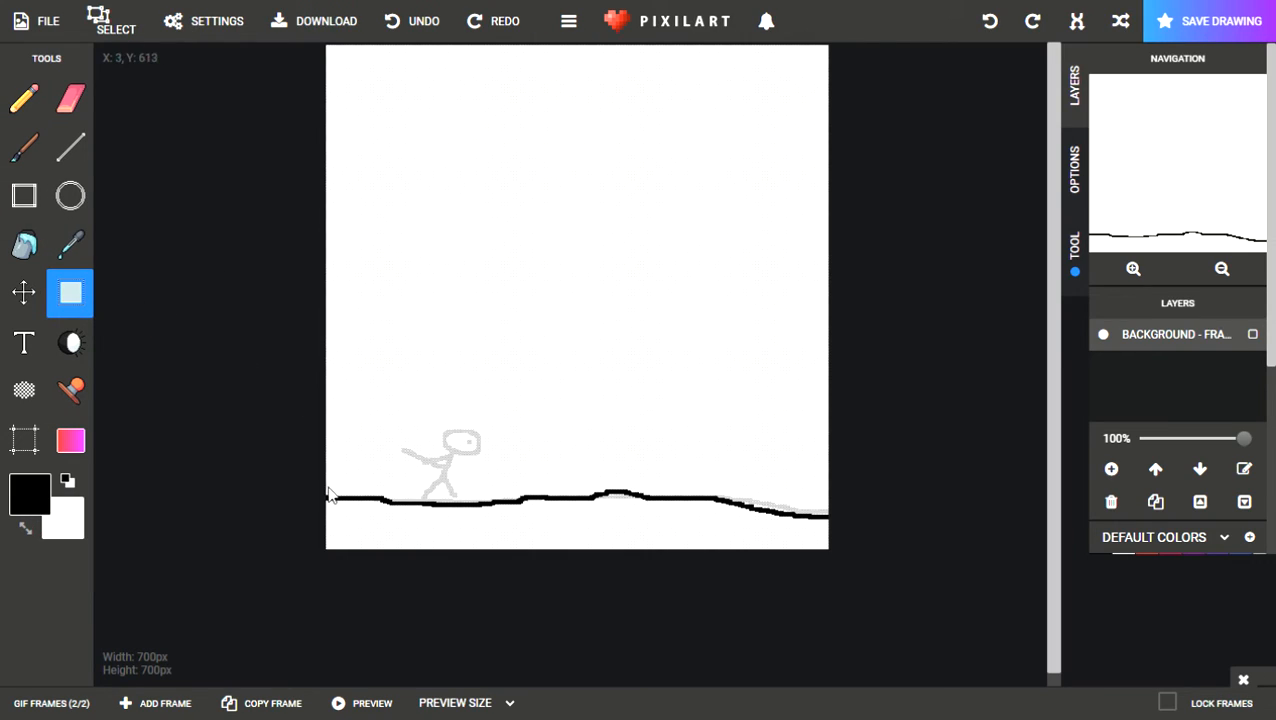
left_click_drag(329, 492, 830, 532)
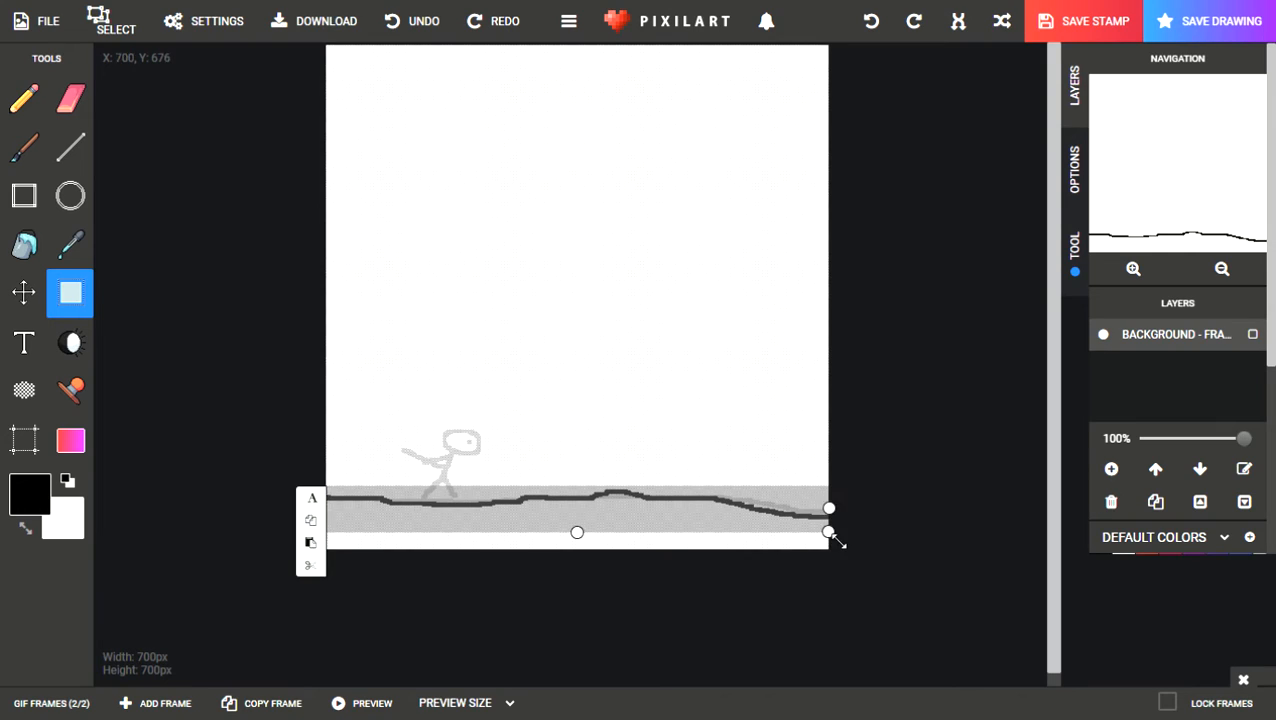
left_click(835, 540)
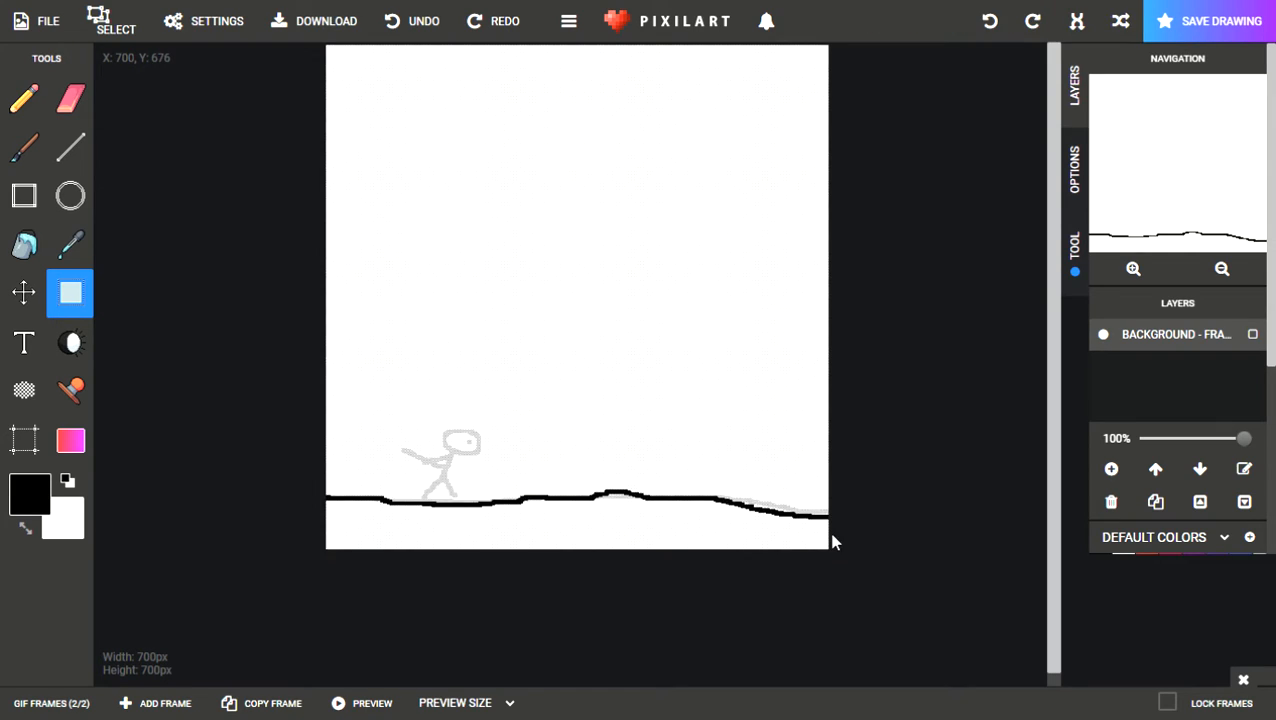
Draw a shorter, crouching stick figure with one arm raised backward on the second frame's ground.
key("b")
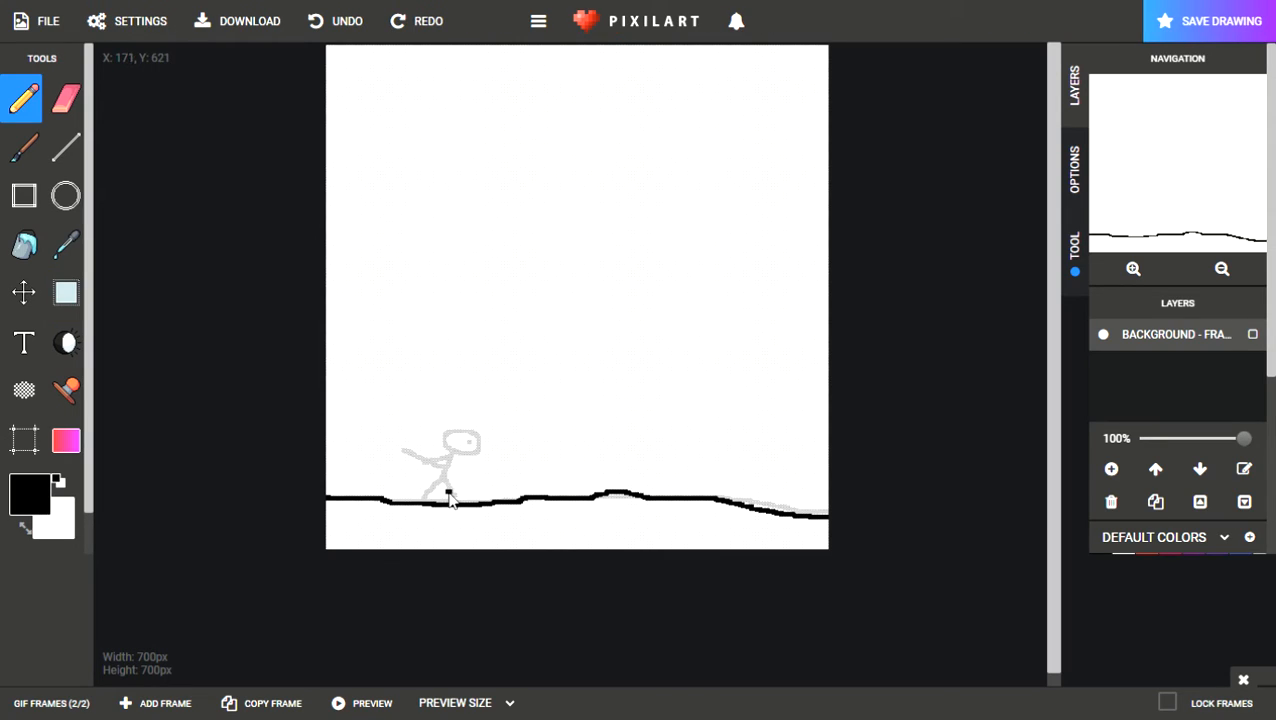
left_click_drag(448, 493, 455, 505)
mouse_move(452, 478)
left_mouse_down()
mouse_move(470, 448)
mouse_move(441, 458)
mouse_move(453, 478)
left_mouse_up()
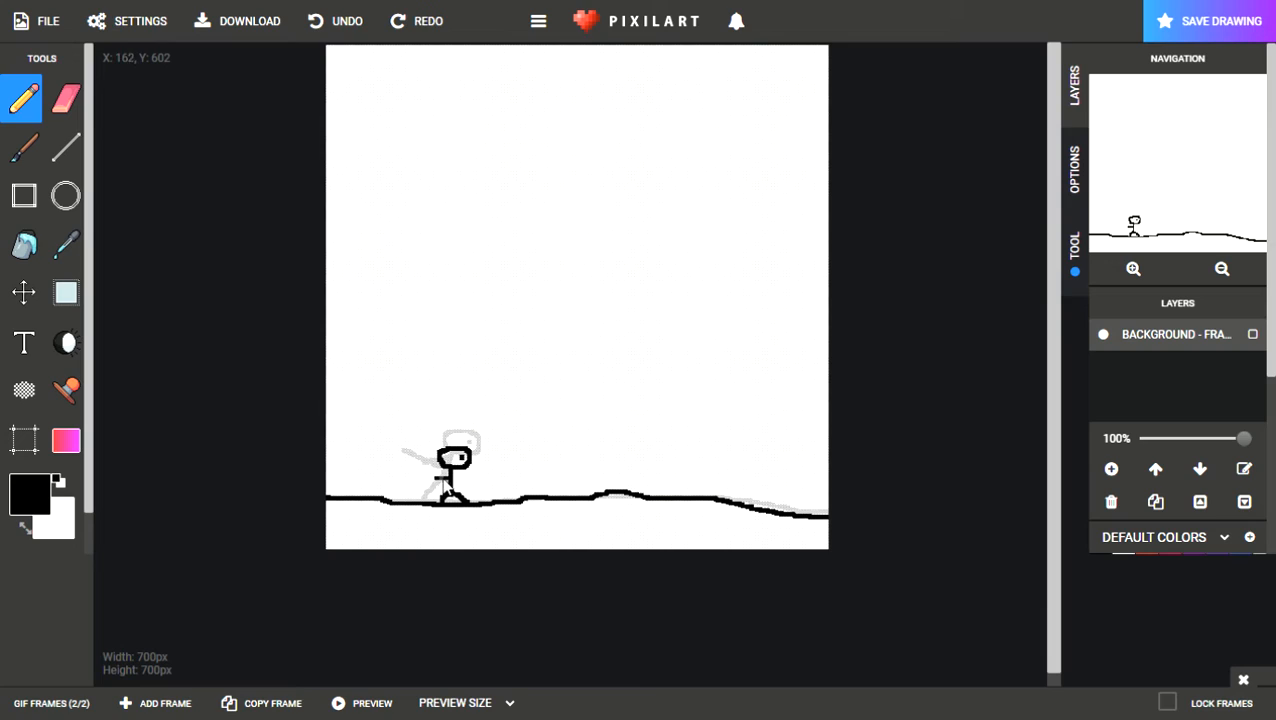
mouse_move(452, 477)
left_mouse_down()
mouse_move(467, 478)
mouse_move(420, 458)
left_mouse_up()
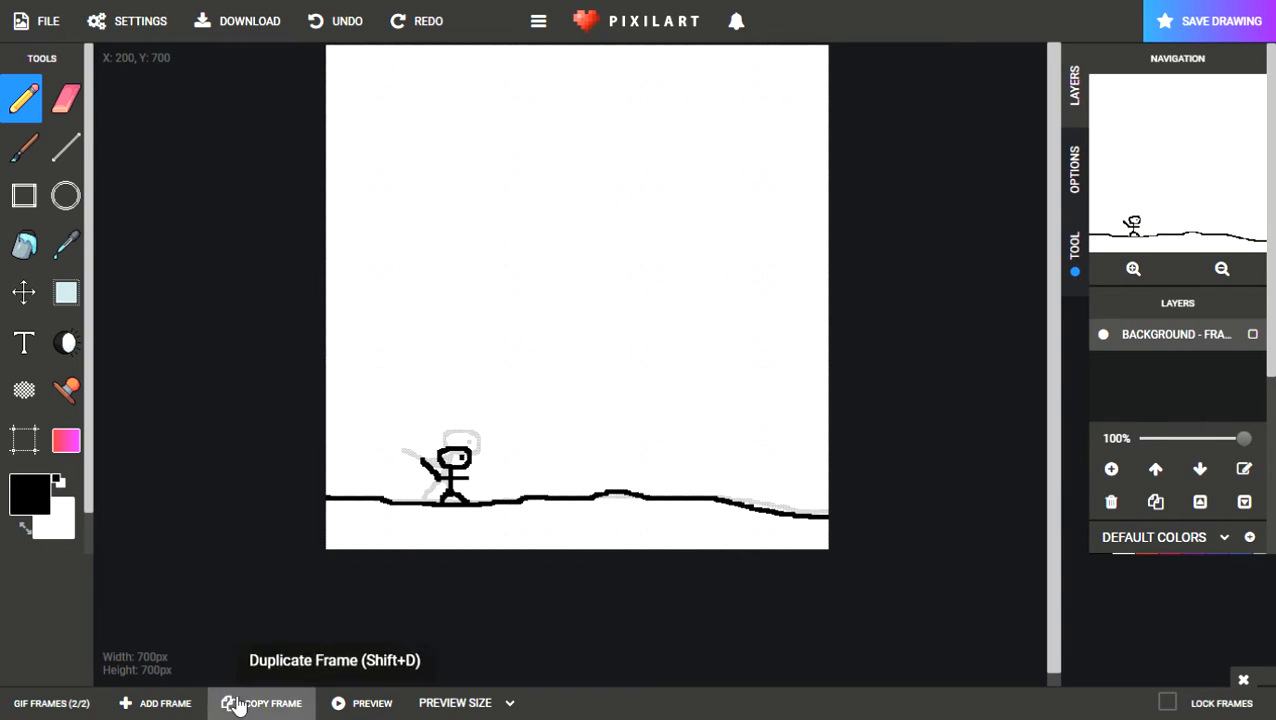
Add a third frame and paste the copied ground line into it, aligned over the previous frame's ground.
left_click(172, 706)
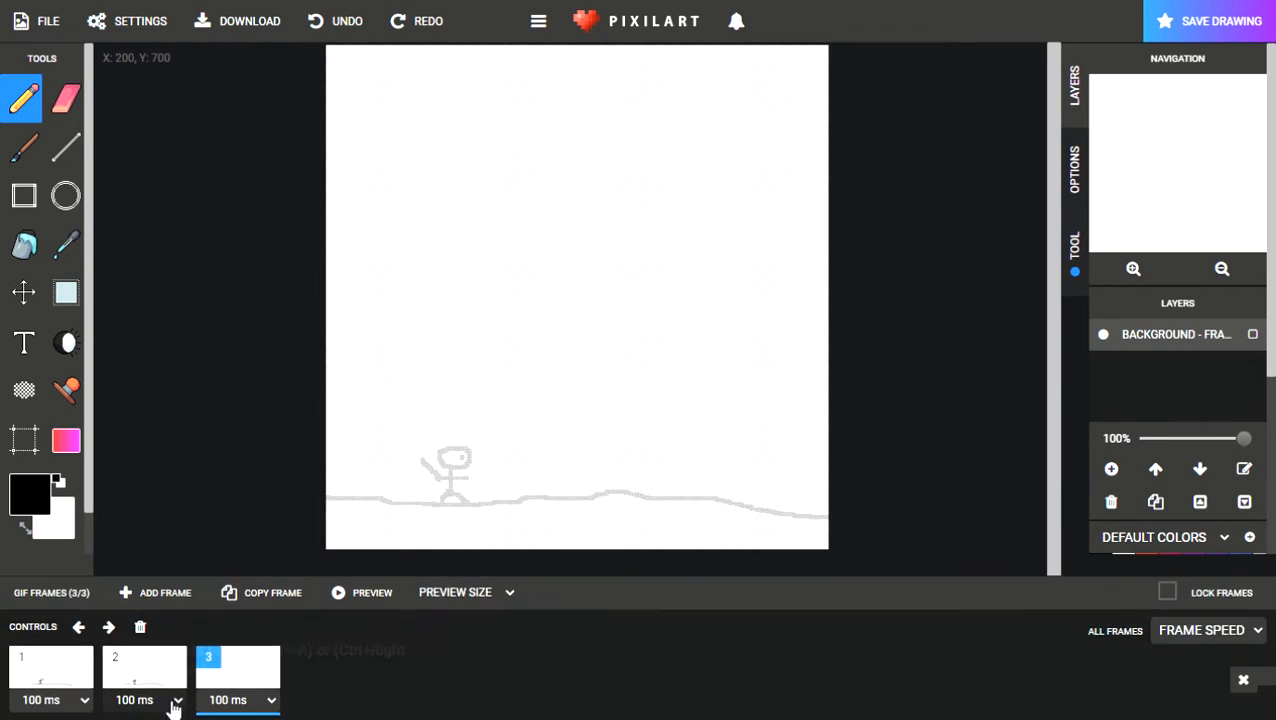
left_click(673, 588)
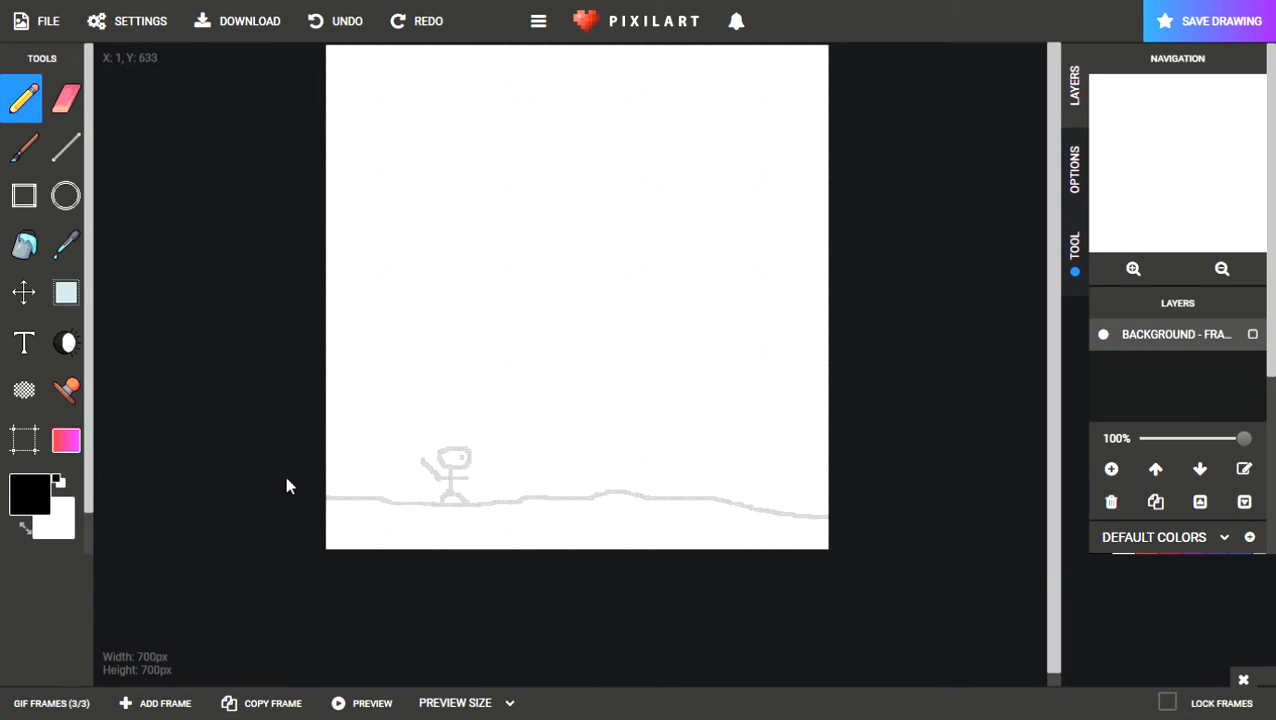
left_click(72, 308)
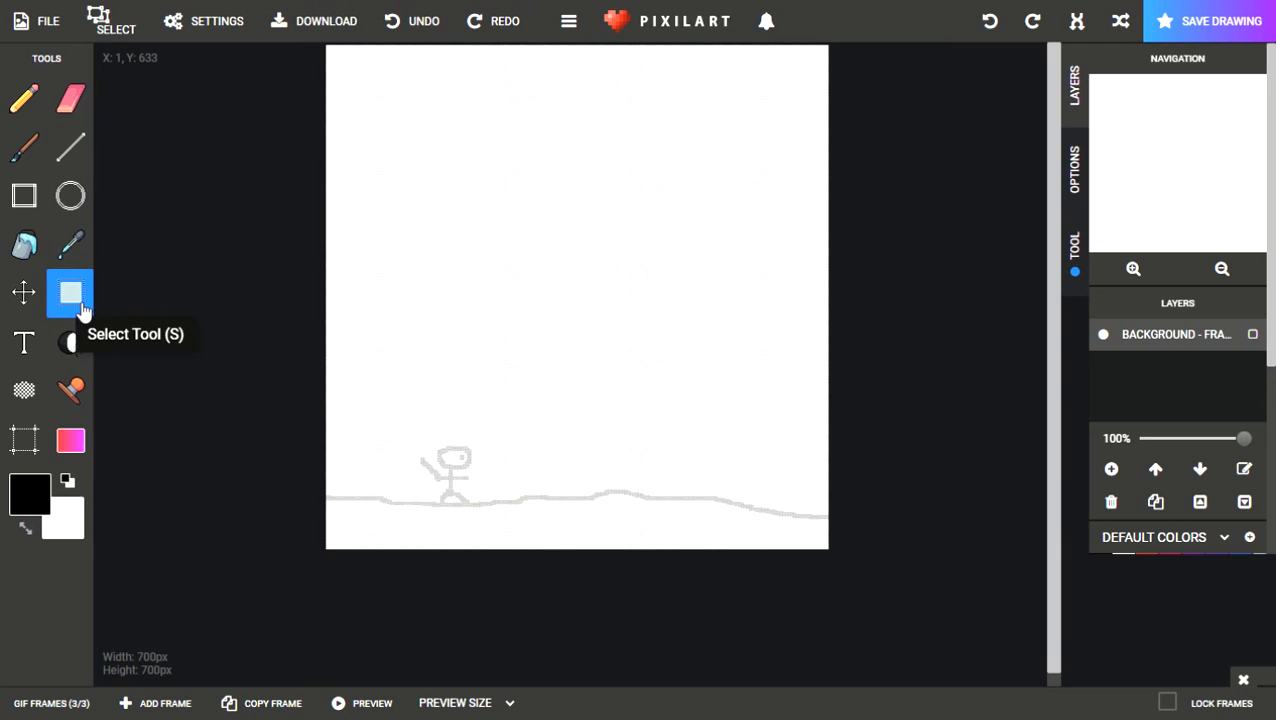
key("ctrl+v")
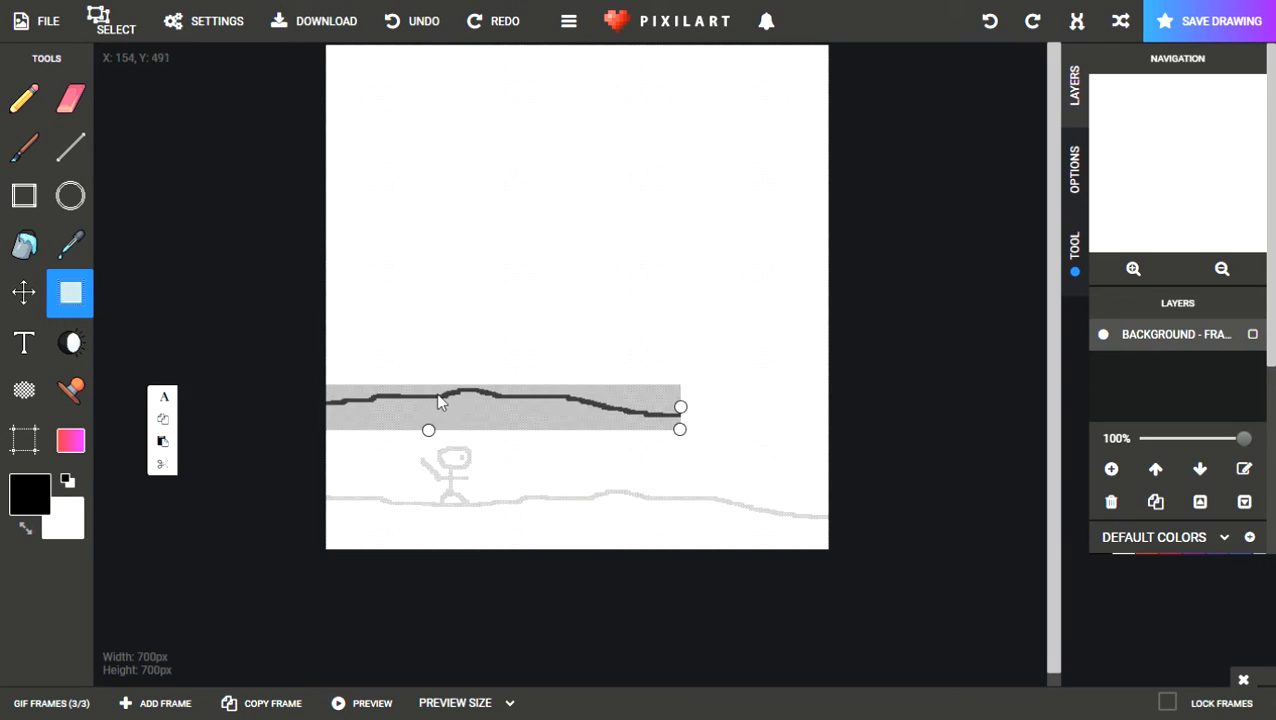
left_click_drag(438, 396, 590, 497)
left_click(590, 463)
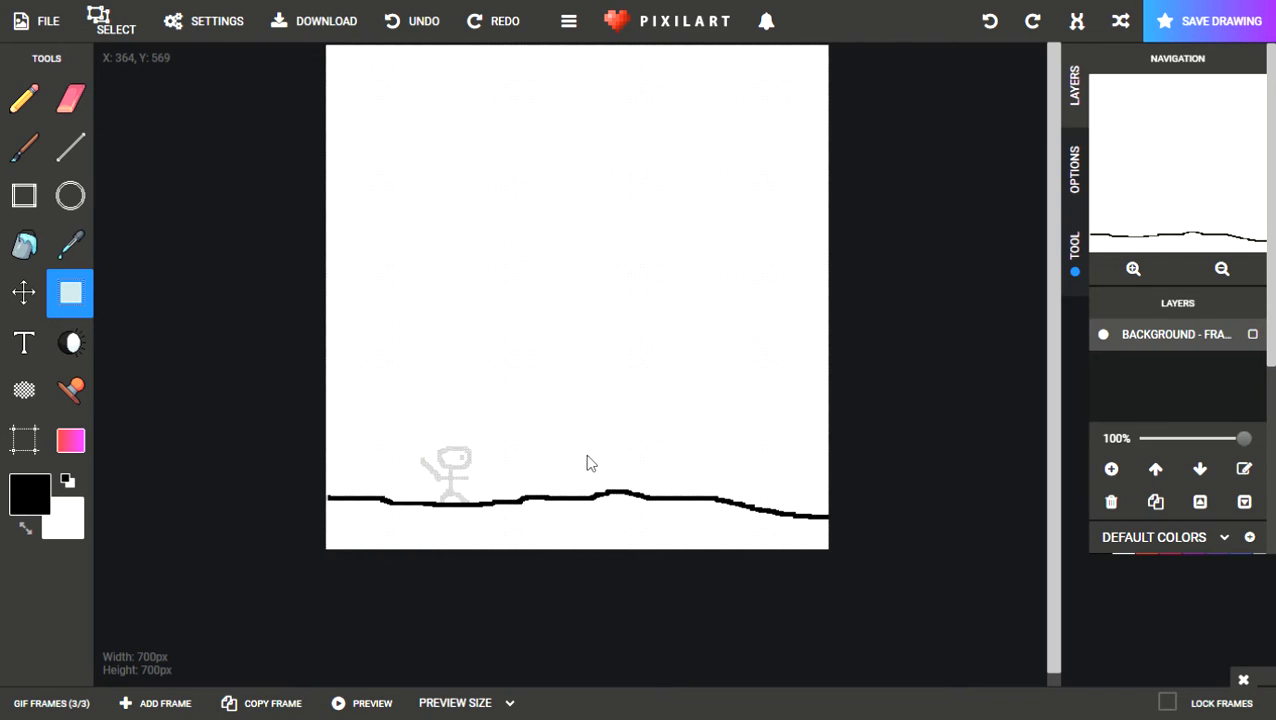
Draw a stick figure with spread legs and arms close to the body on the third frame.
left_click(24, 98)
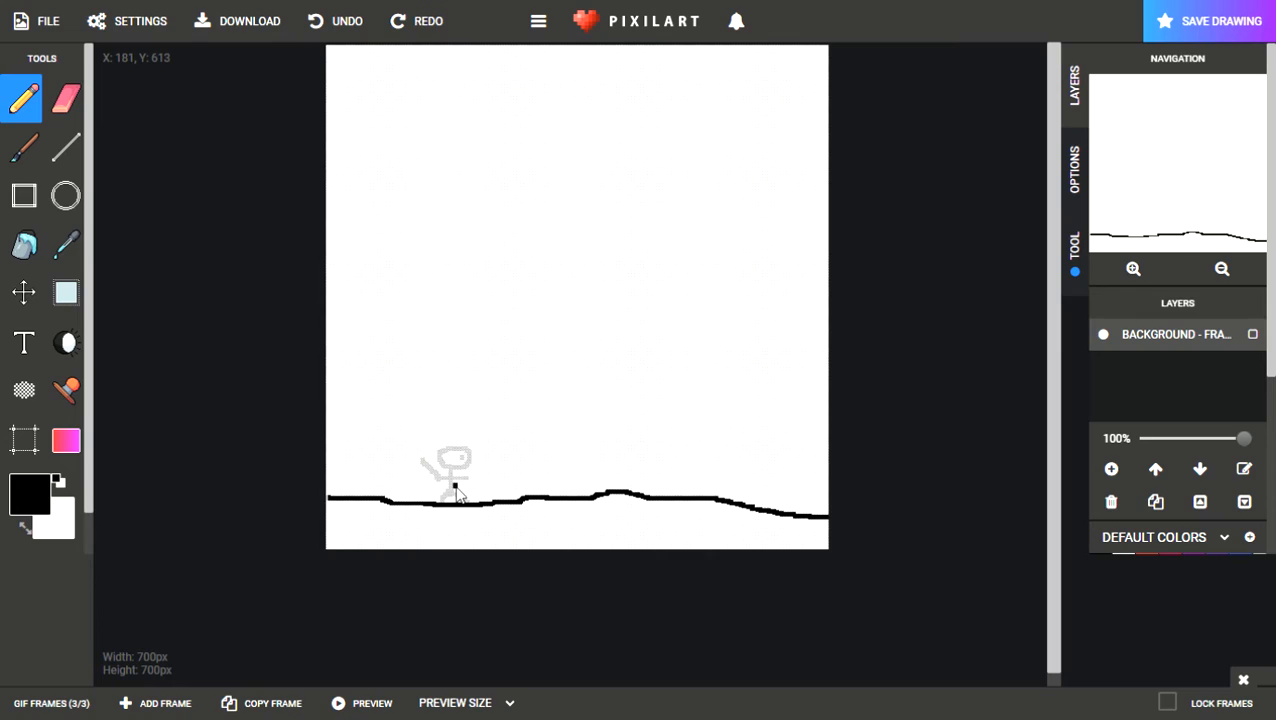
mouse_move(456, 489)
left_mouse_down()
mouse_move(466, 494)
mouse_move(460, 469)
mouse_move(471, 471)
mouse_move(438, 466)
mouse_move(471, 458)
mouse_move(463, 443)
mouse_move(443, 447)
mouse_move(441, 458)
mouse_move(466, 461)
left_mouse_up()
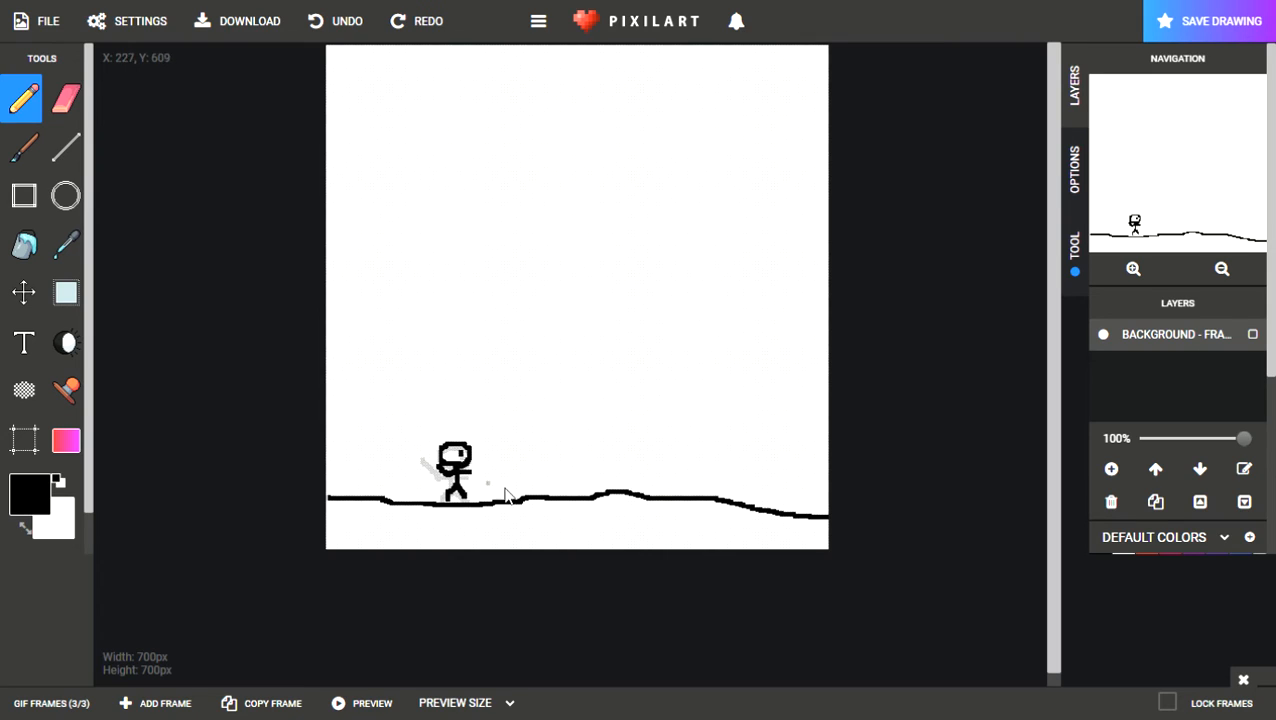
Add a fourth frame and paste the copied ground line over the third frame's faint ground outline.
left_click(148, 704)
left_click(608, 591)
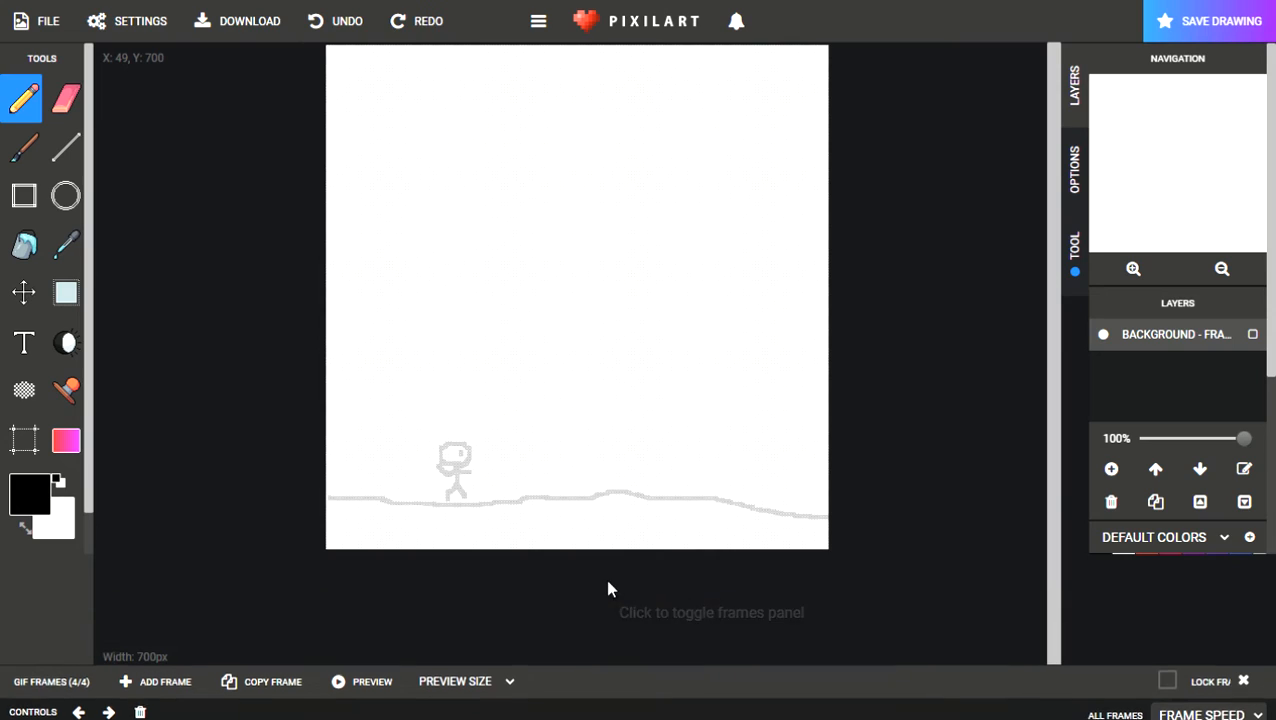
key("s")
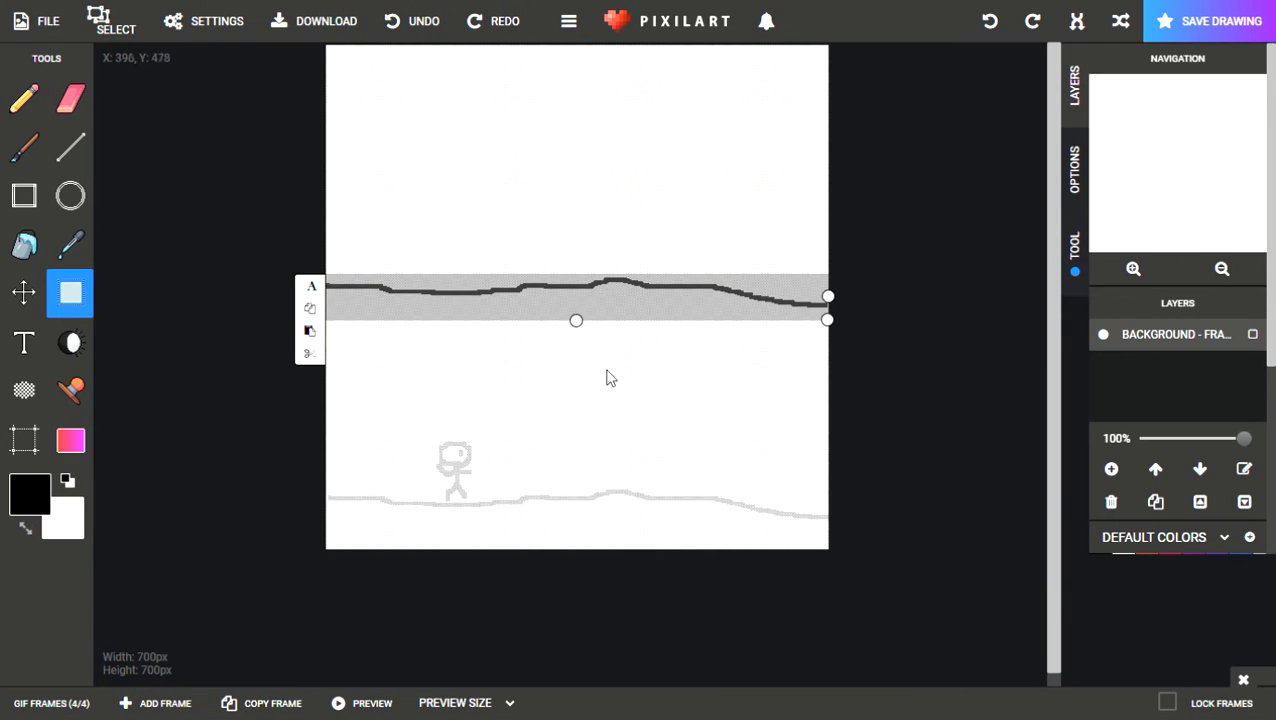
mouse_move(589, 302)
left_mouse_down()
mouse_move(597, 507)
mouse_move(592, 496)
left_mouse_up()
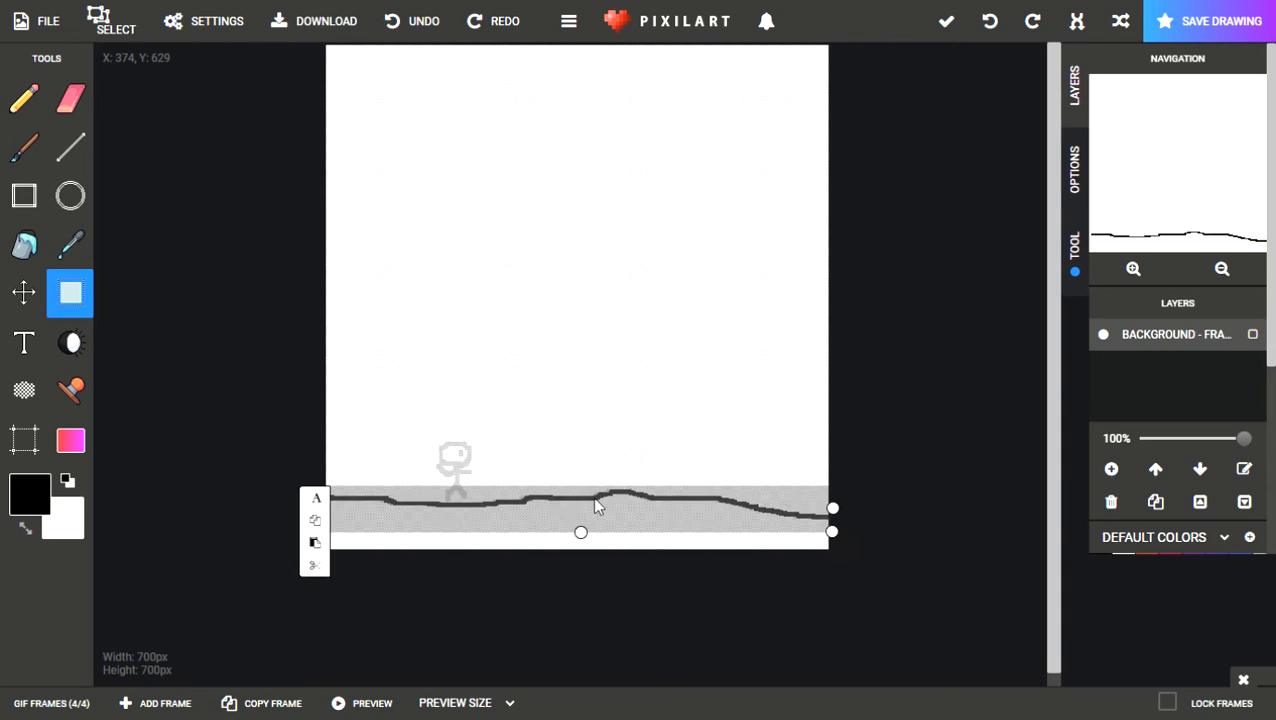
Draw a stick figure with both arms out on the fourth frame, slightly above the previous pose.
left_click(36, 106)
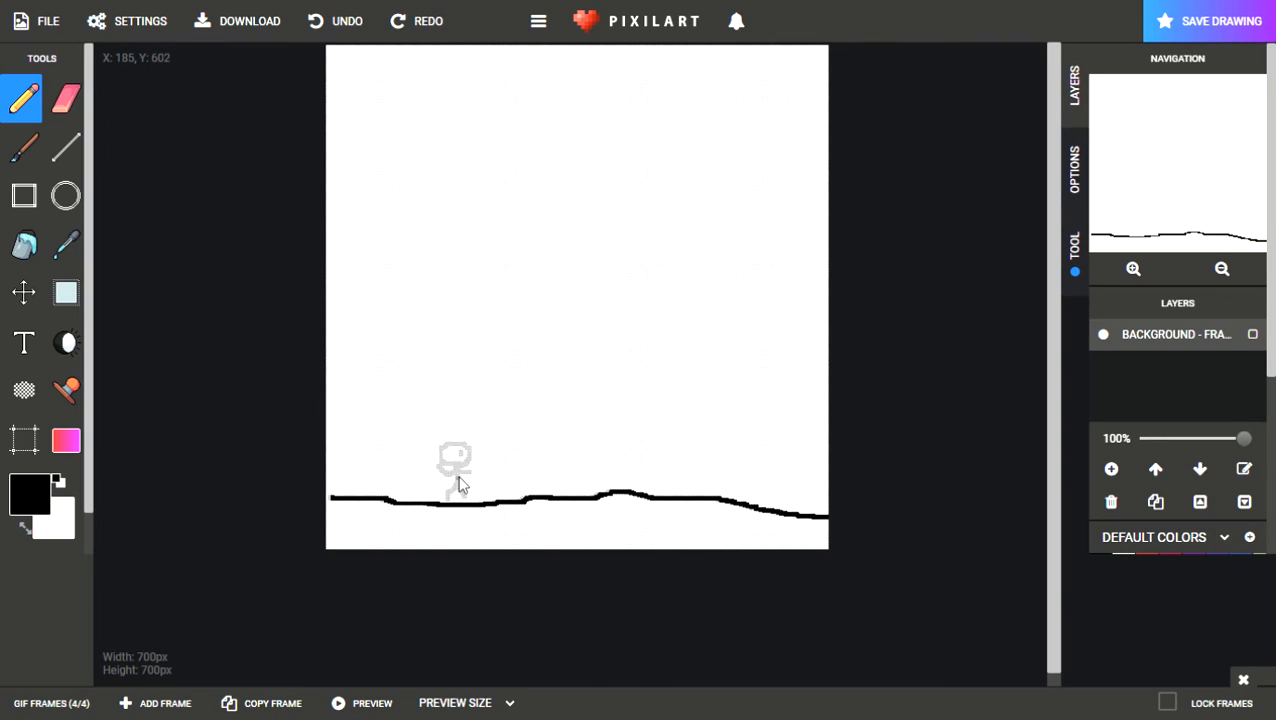
mouse_move(455, 479)
left_mouse_down()
mouse_move(447, 487)
mouse_move(464, 473)
left_mouse_up()
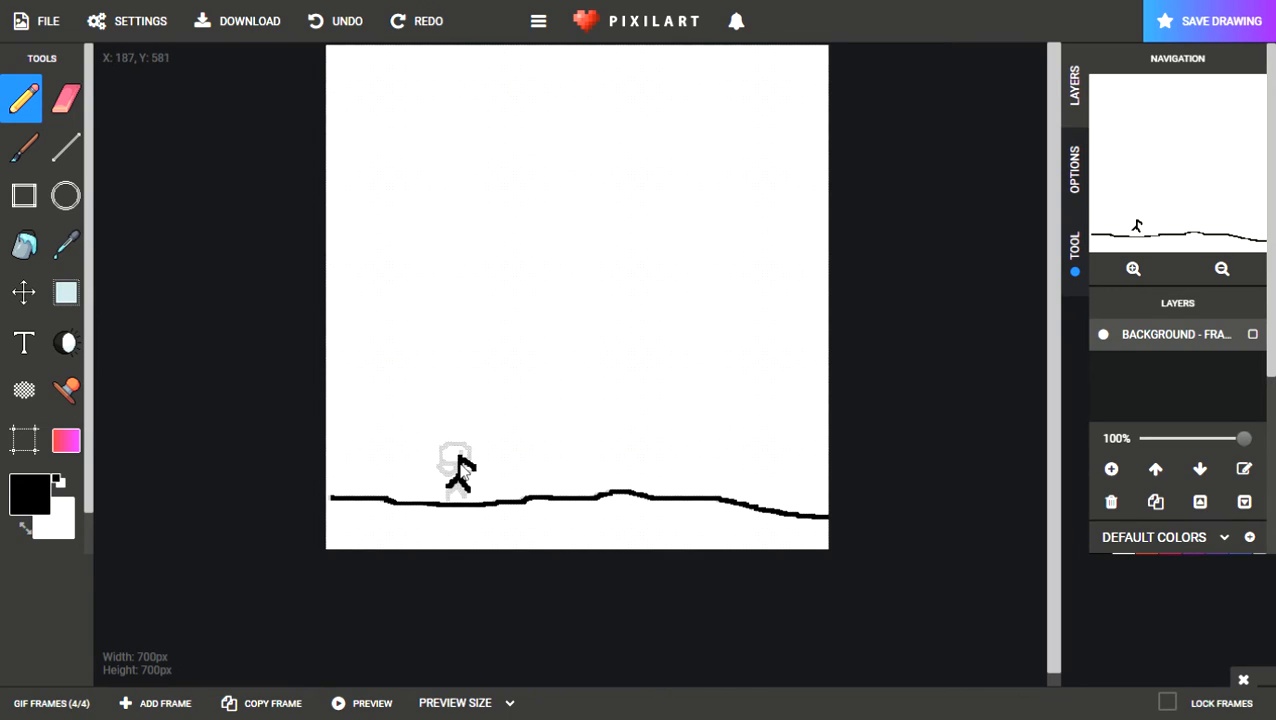
mouse_move(445, 466)
left_mouse_down()
mouse_move(476, 450)
mouse_move(458, 435)
mouse_move(444, 452)
left_mouse_up()
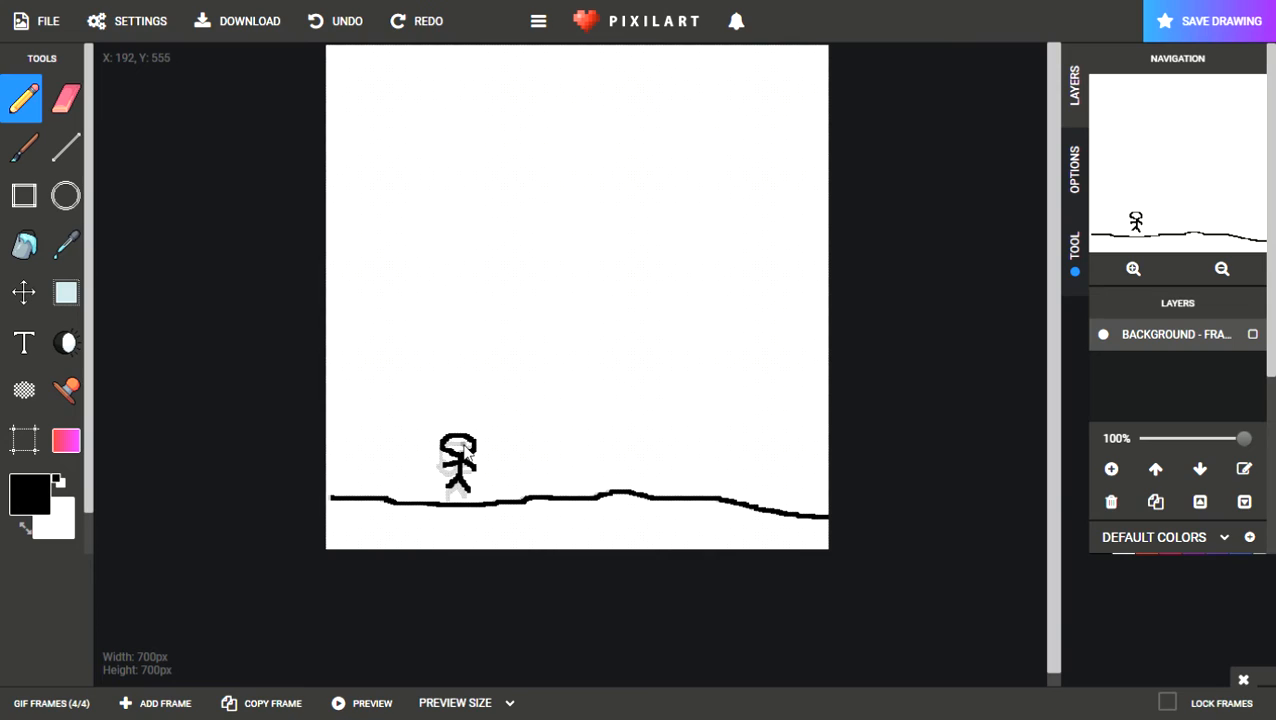
Preview the four-frame animation and close the preview.
left_click(374, 703)
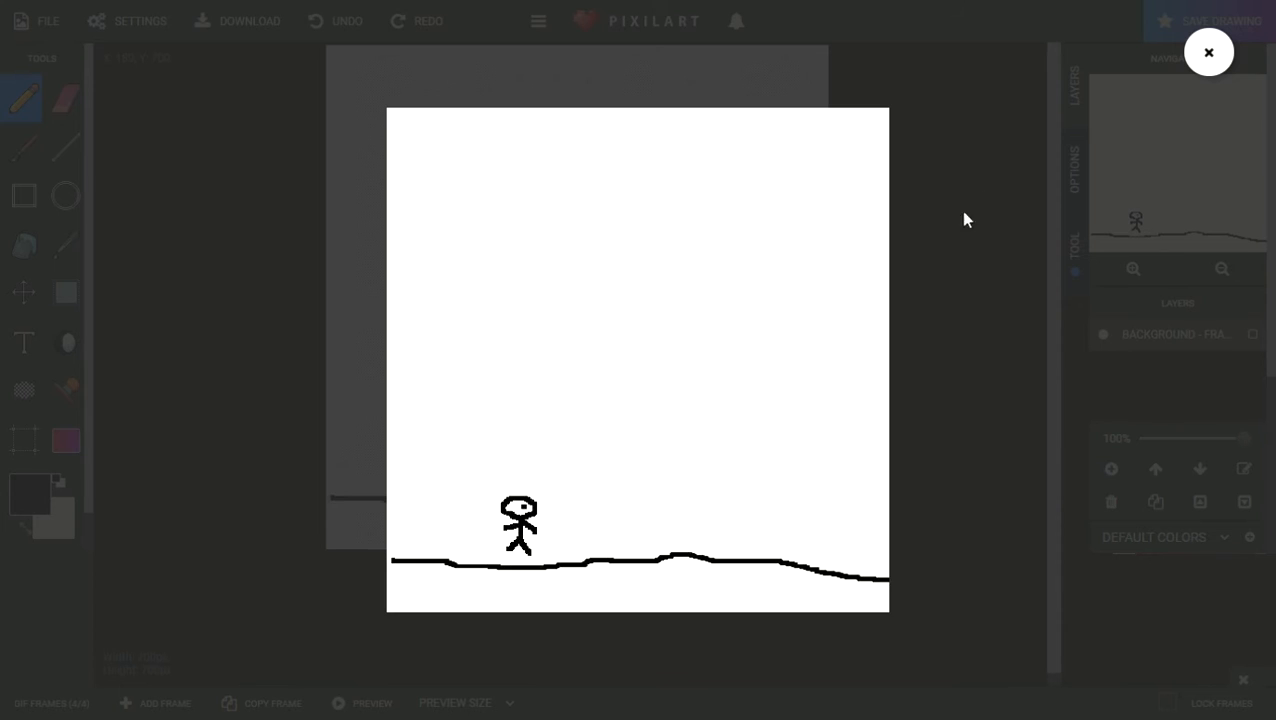
left_click(1213, 62)
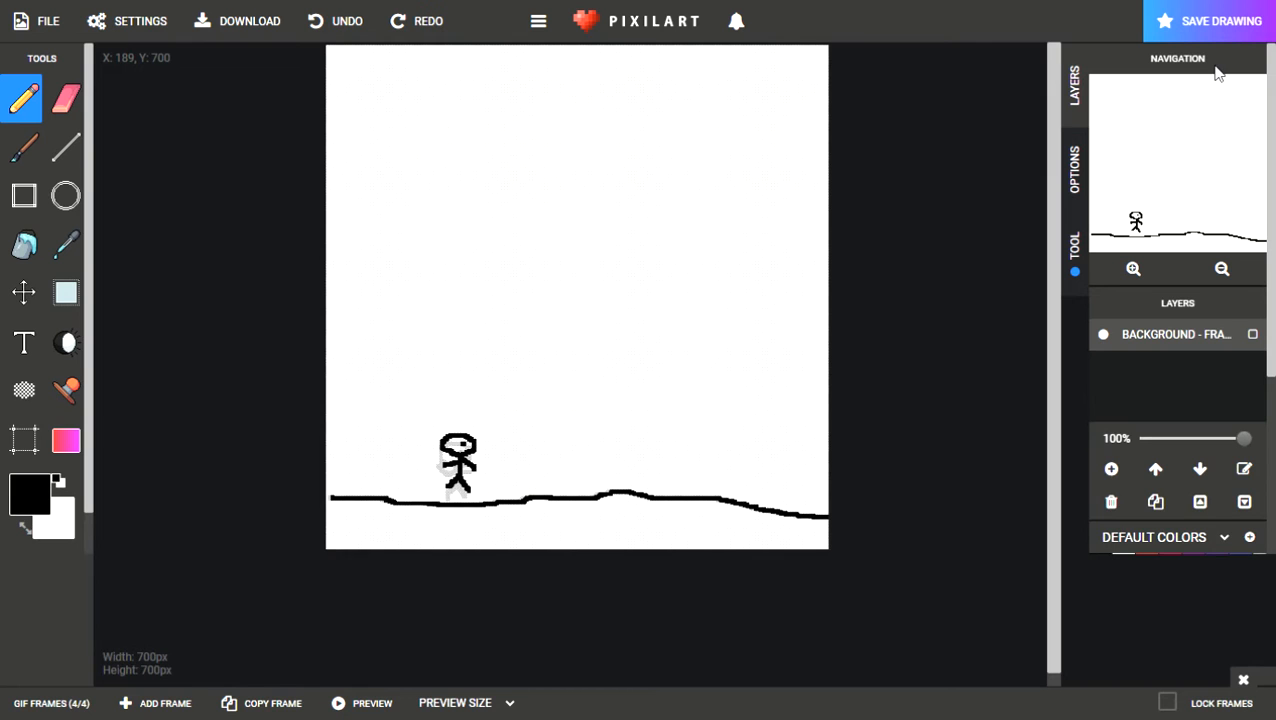
Open the first frame and delete its ground line in rectangular sections, keeping the stick figure.
left_click(55, 703)
left_click(65, 675)
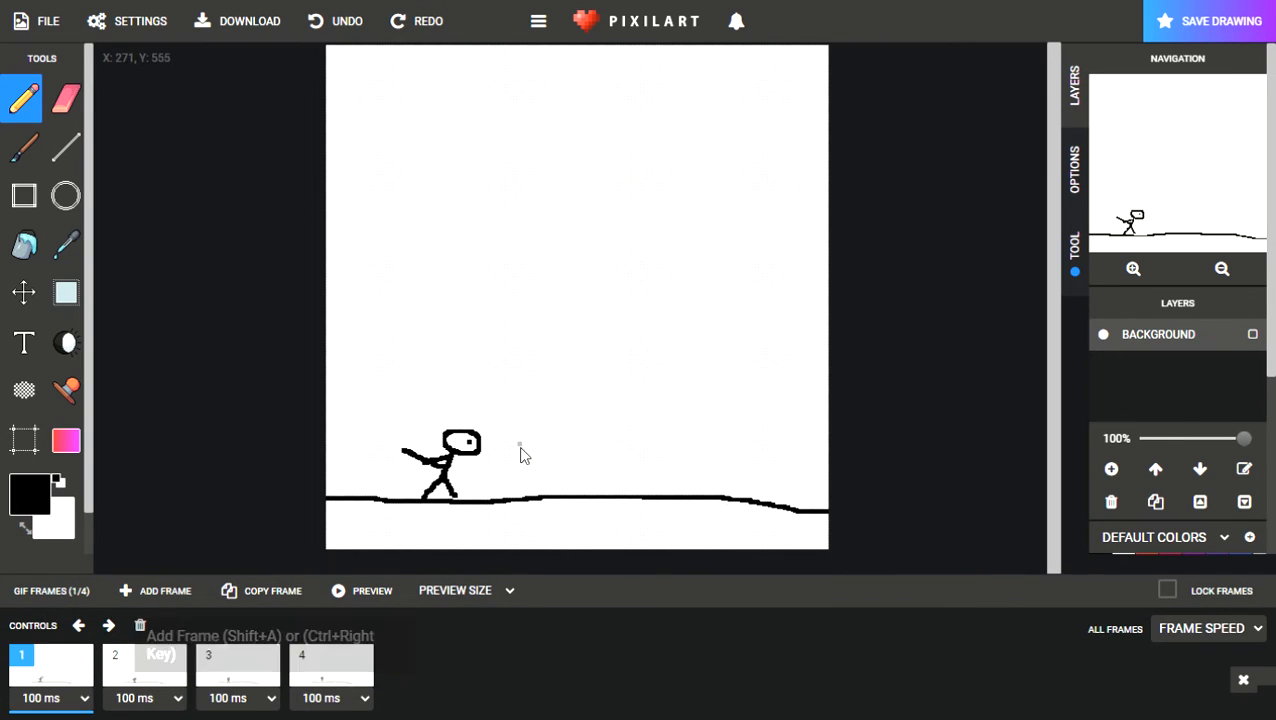
left_click(658, 588)
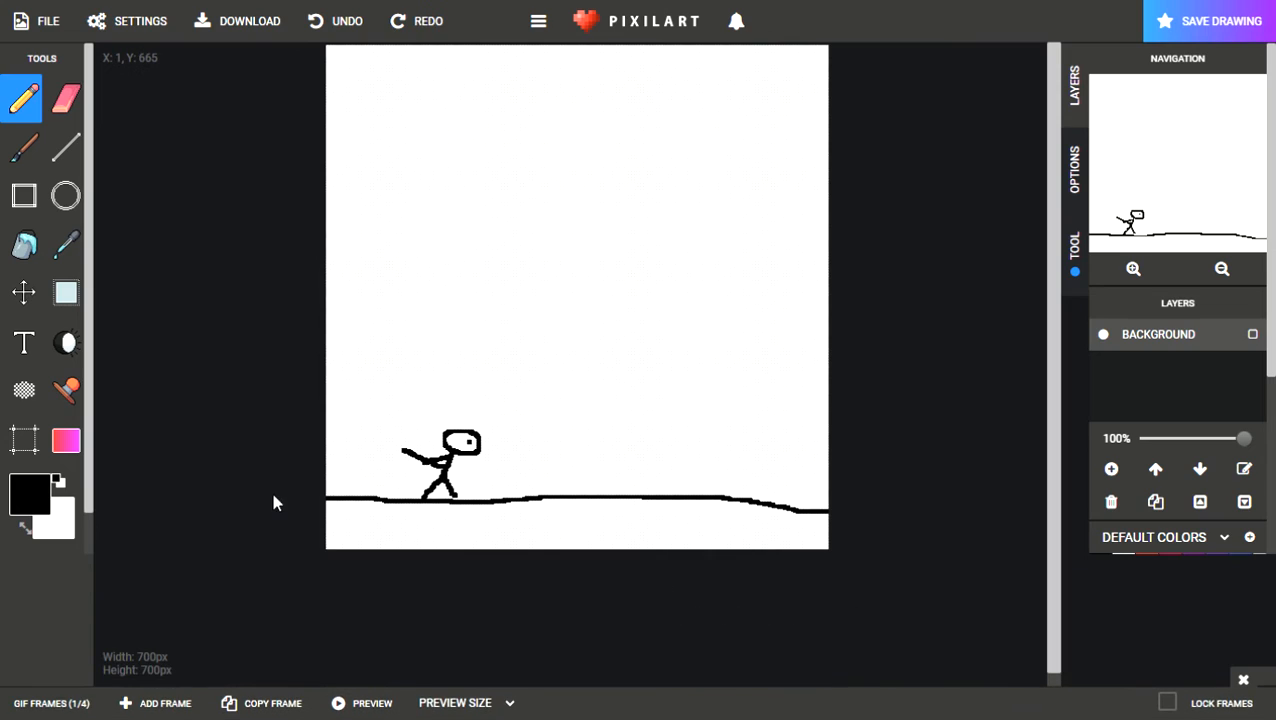
left_click(66, 292)
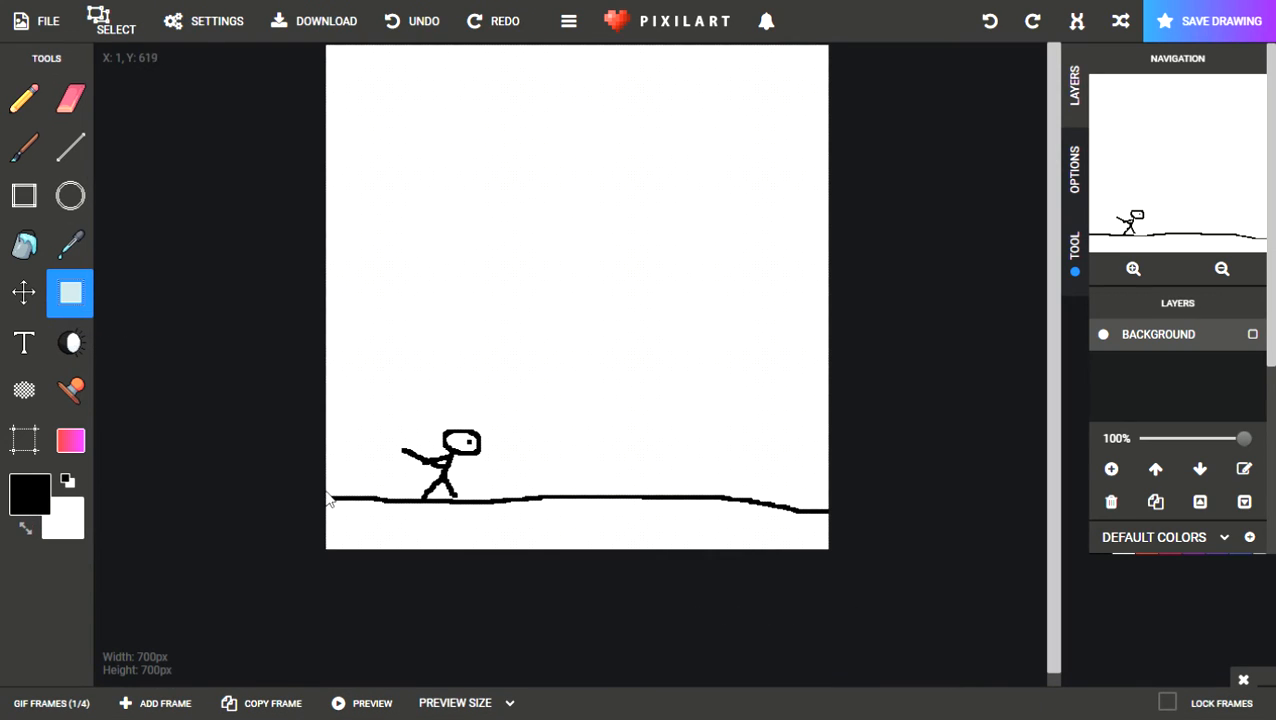
mouse_move(327, 484)
left_mouse_down()
mouse_move(433, 532)
mouse_move(396, 521)
mouse_move(416, 518)
mouse_move(409, 503)
mouse_move(443, 512)
mouse_move(421, 501)
mouse_move(660, 520)
left_mouse_up()
key("Delete")
key("Delete")
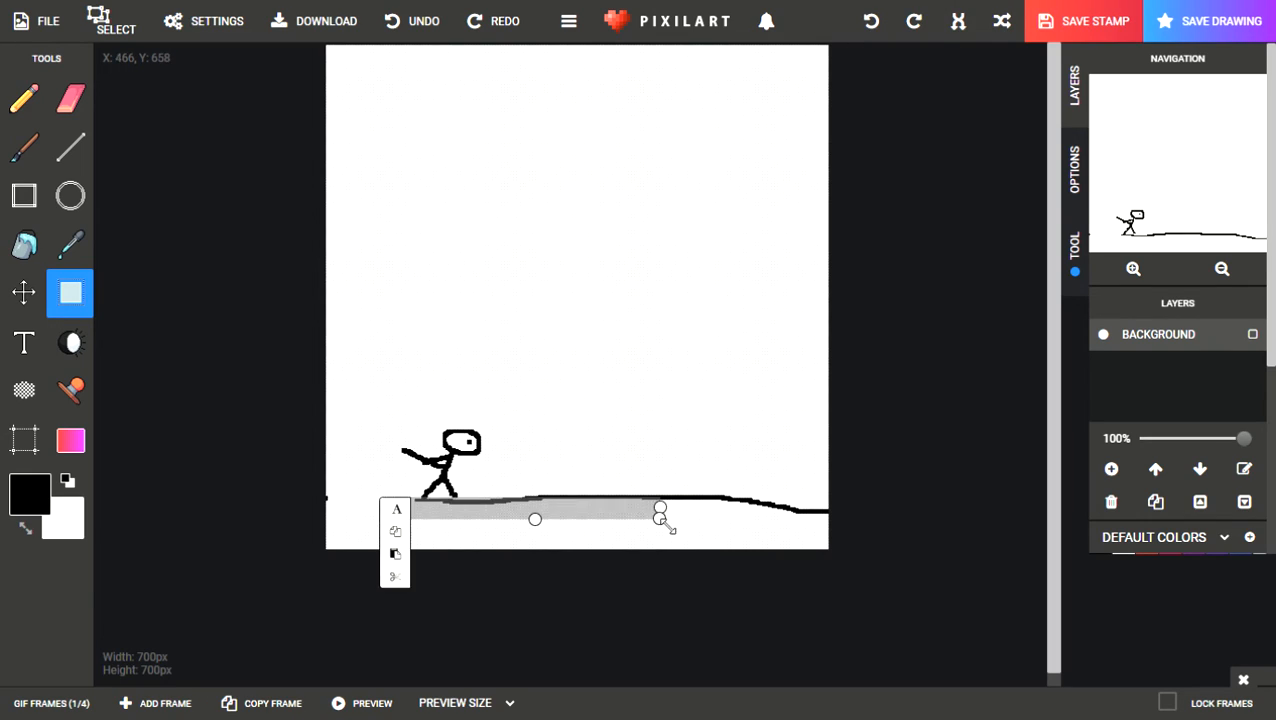
key("Delete")
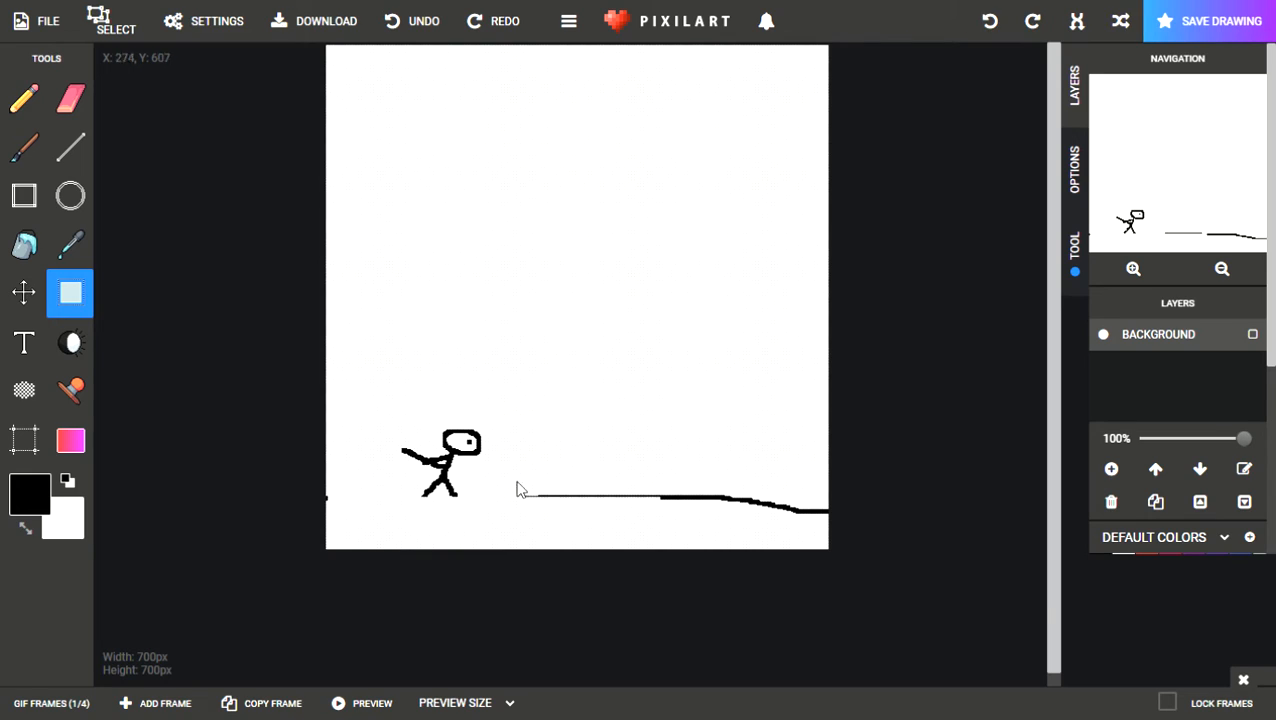
left_click_drag(487, 481, 930, 595)
key("Delete")
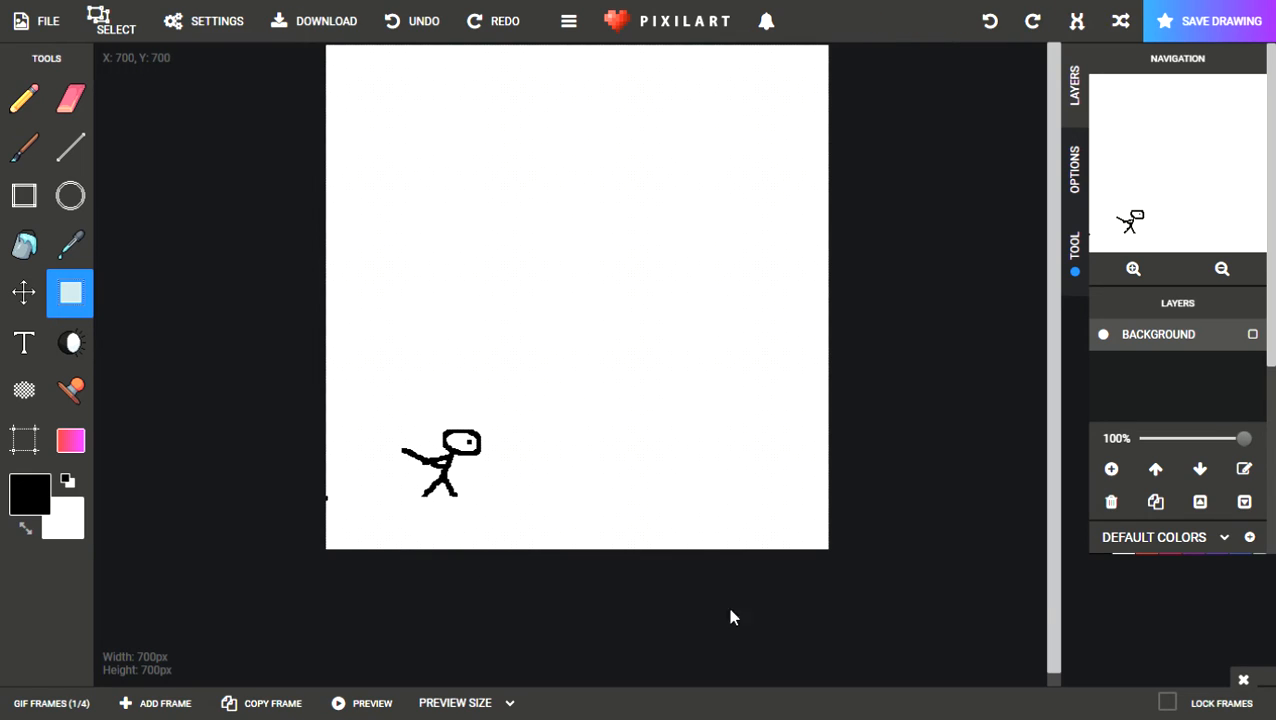
Clear the remaining ground-line fragment from the first frame, including the stray piece moved below the figure.
mouse_move(332, 490)
left_mouse_down()
mouse_move(308, 505)
mouse_move(326, 506)
left_mouse_up()
key("Delete")
key("Delete")
key("Delete")
left_click_drag(410, 537, 445, 554)
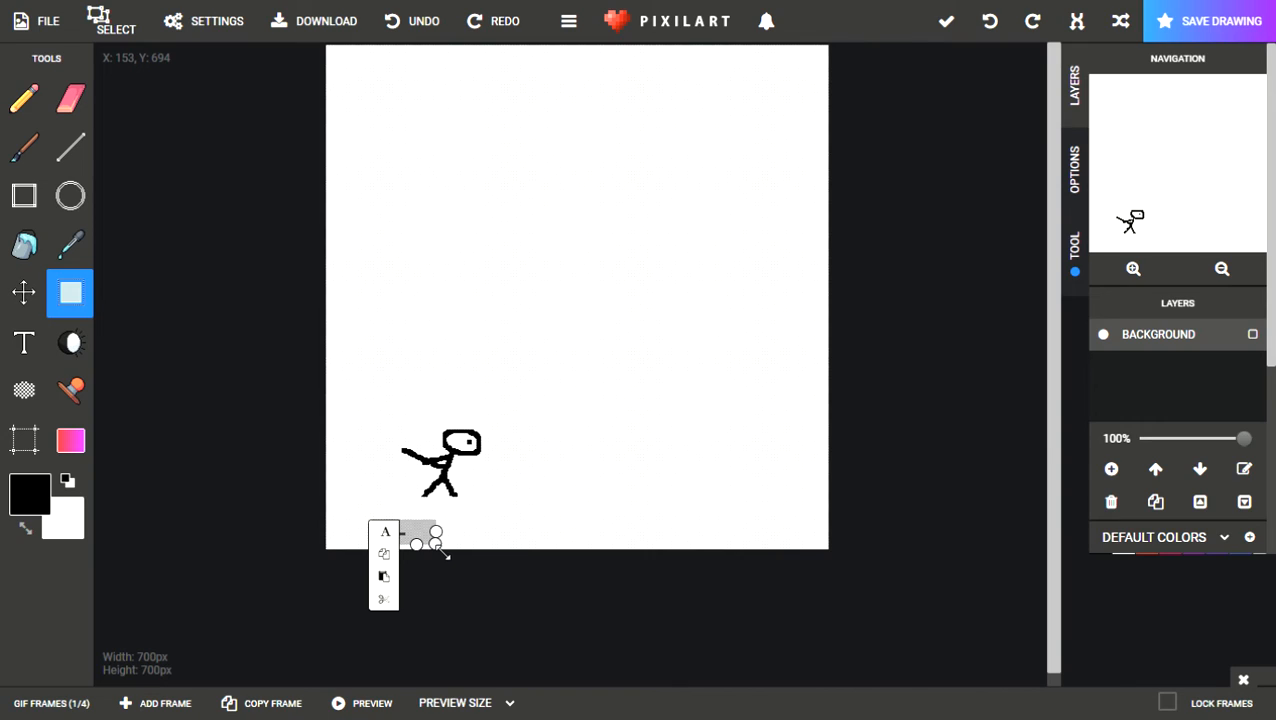
left_click(385, 605)
key("ctrl+v")
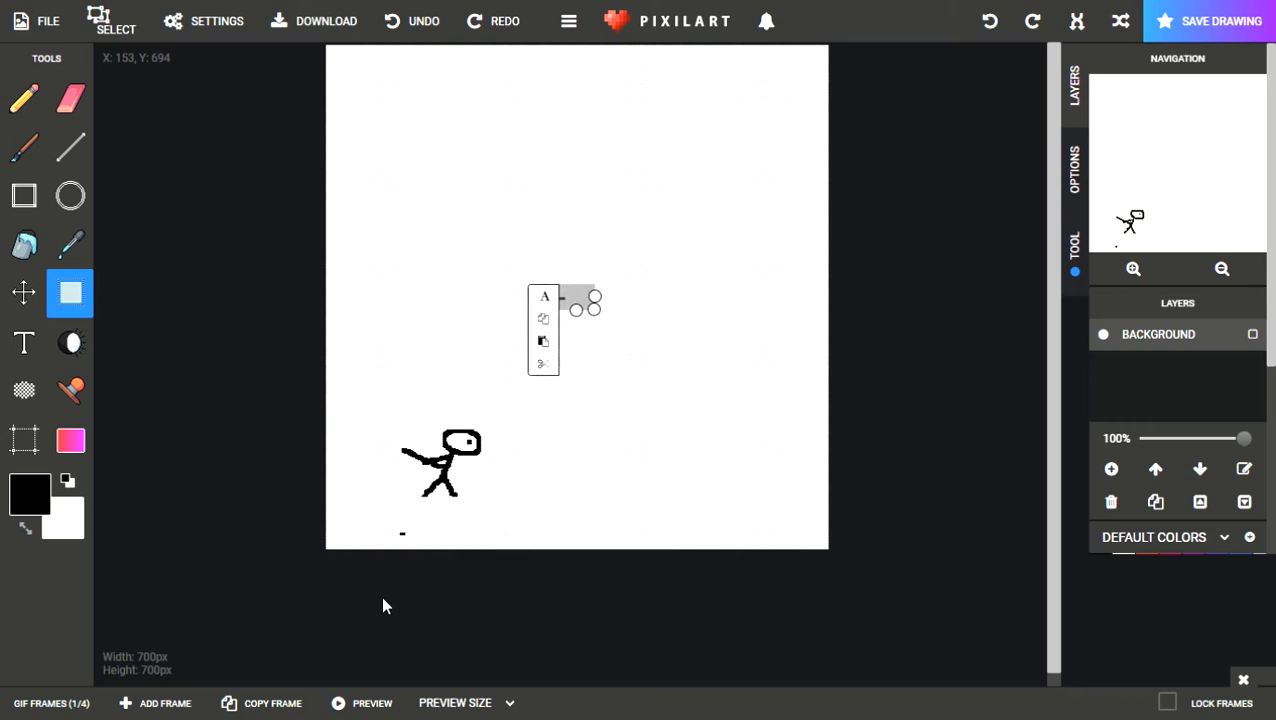
left_click(778, 203)
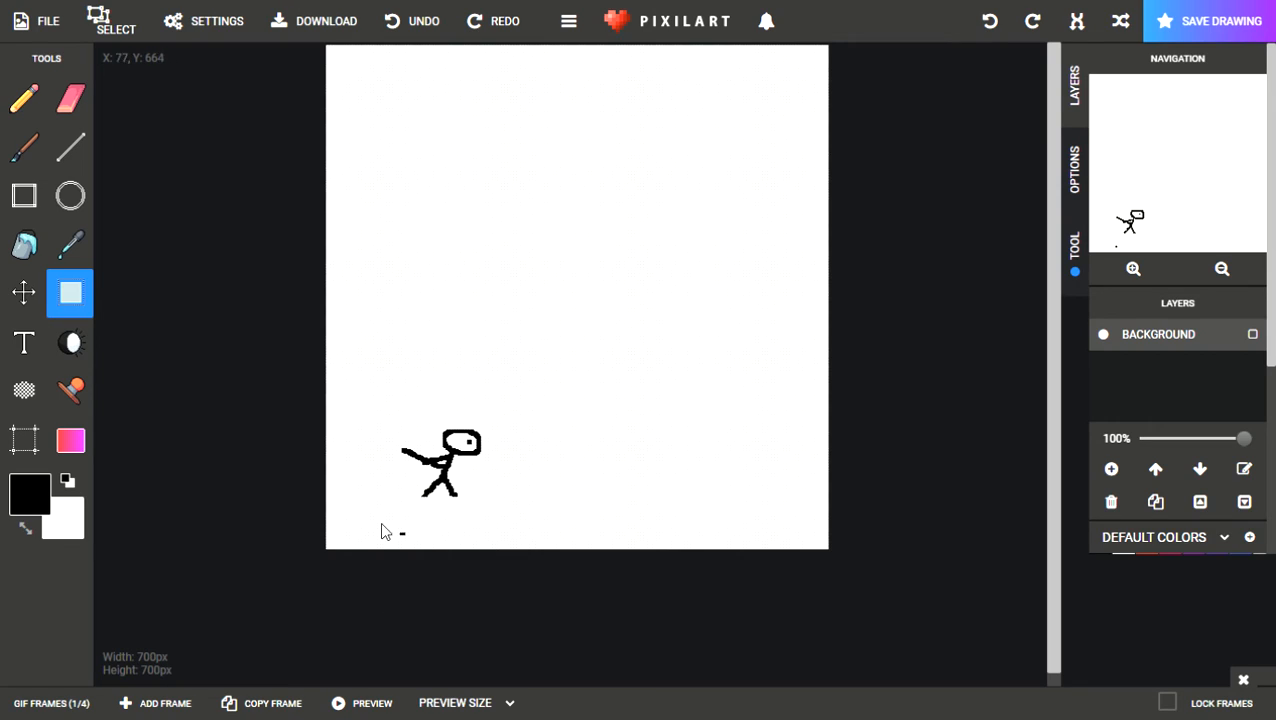
left_click_drag(380, 521, 436, 550)
key("Delete")
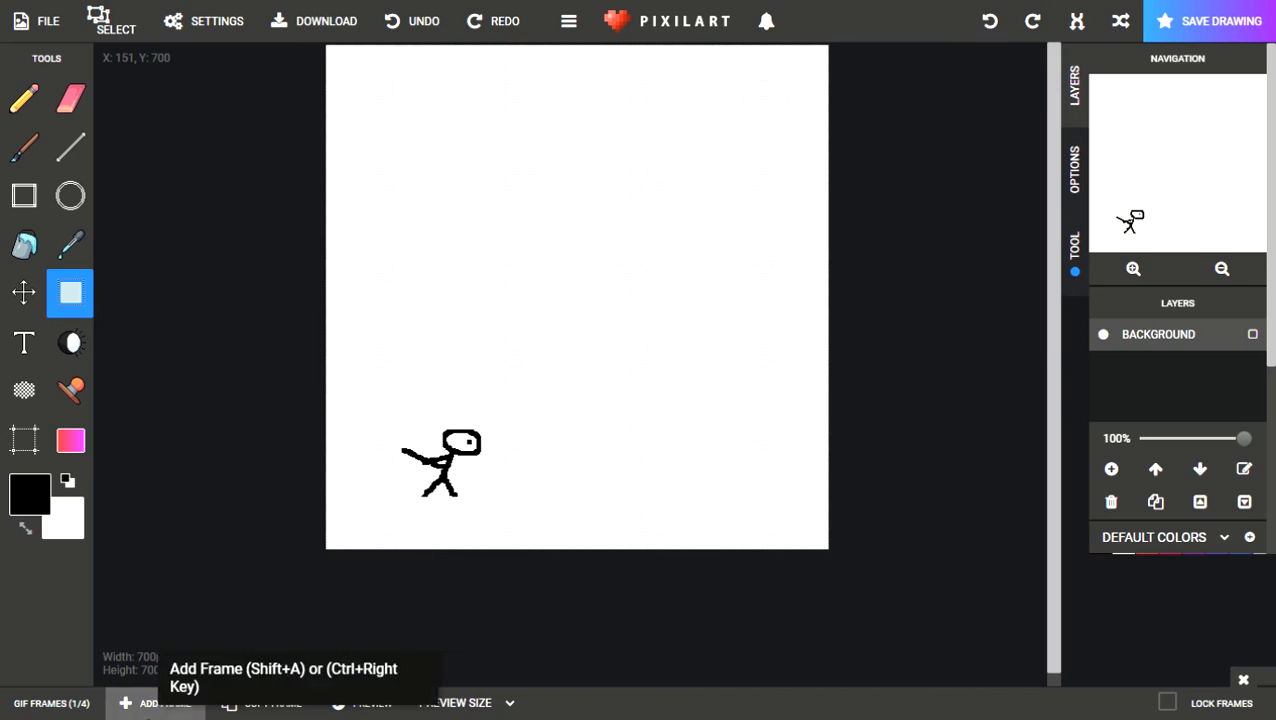
Open the second frame and copy the strip containing its full ground line.
left_click(65, 703)
left_click(150, 680)
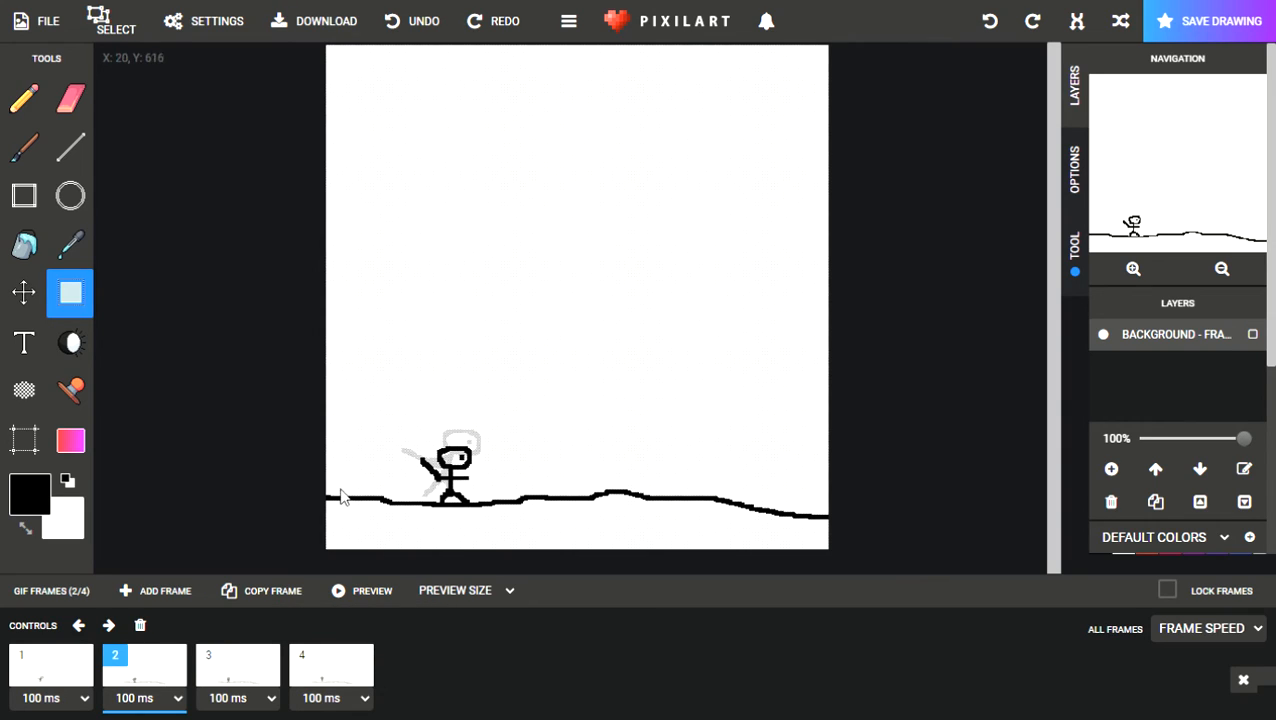
left_click_drag(325, 492, 833, 548)
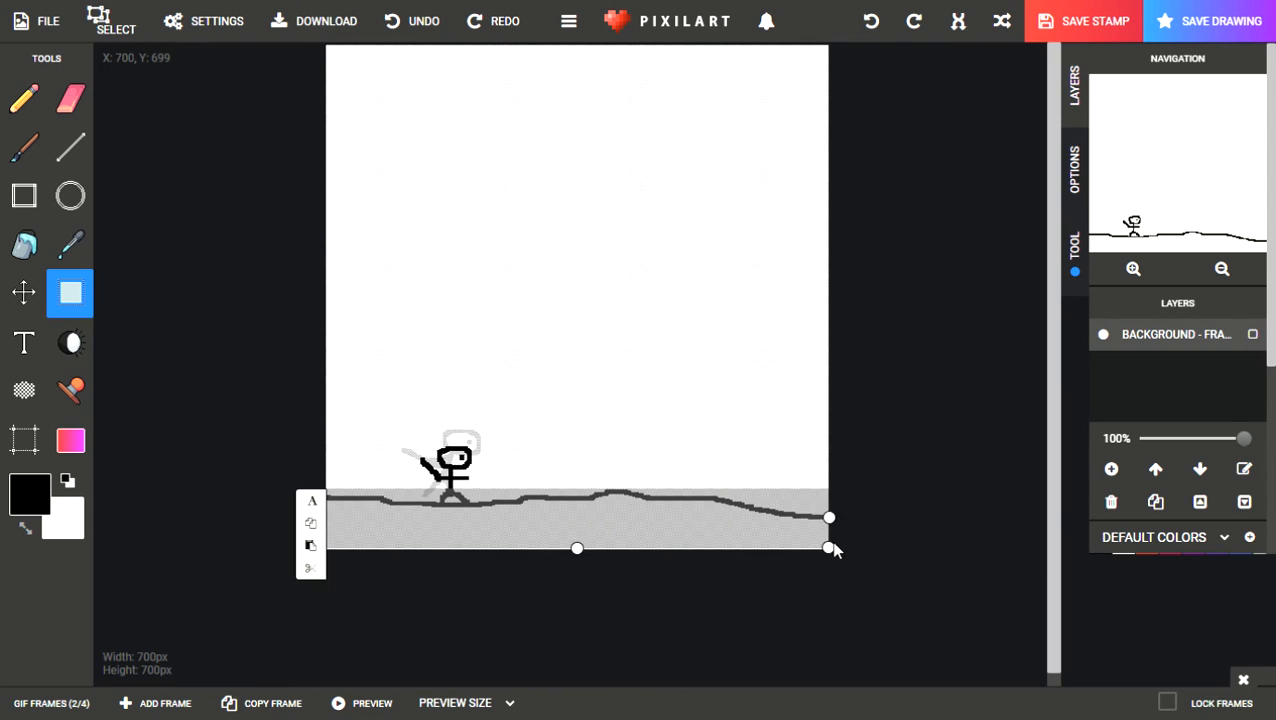
key("ctrl+c")
Try to paste the copied ground line below the figure on the first frame and remove the leg remnants copied with it.
left_click(51, 703)
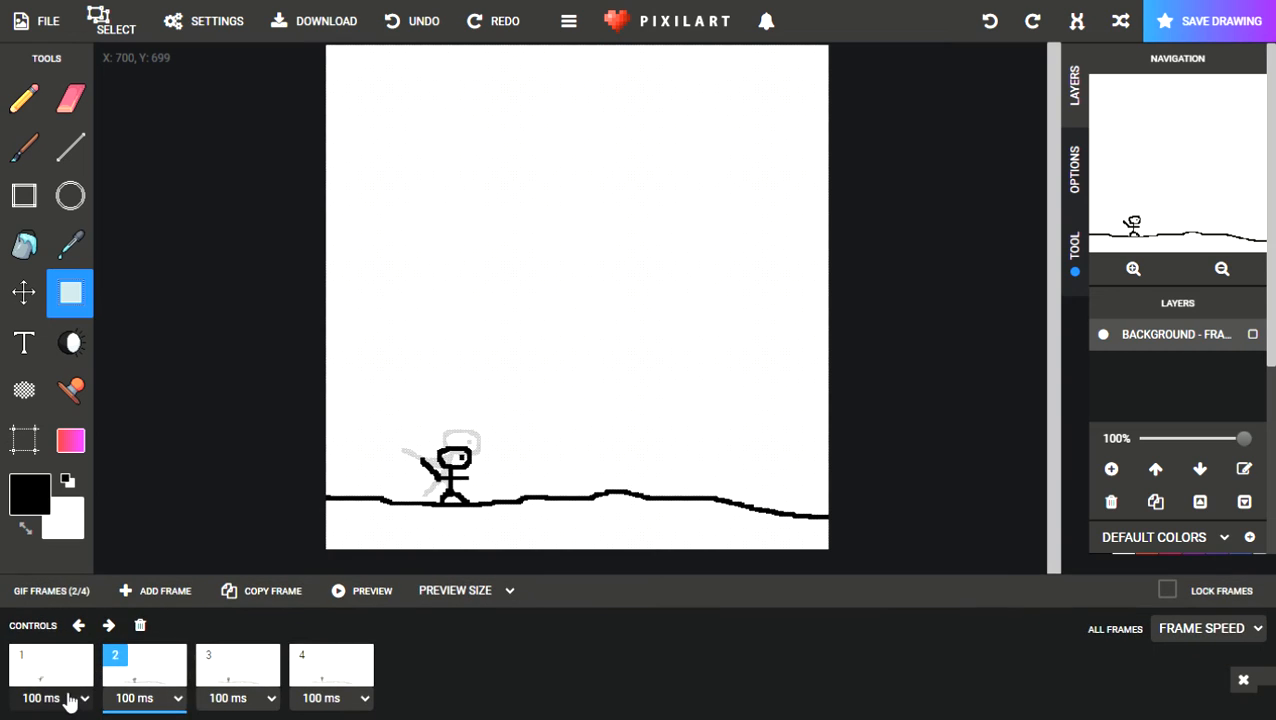
left_click(50, 684)
left_click(736, 588)
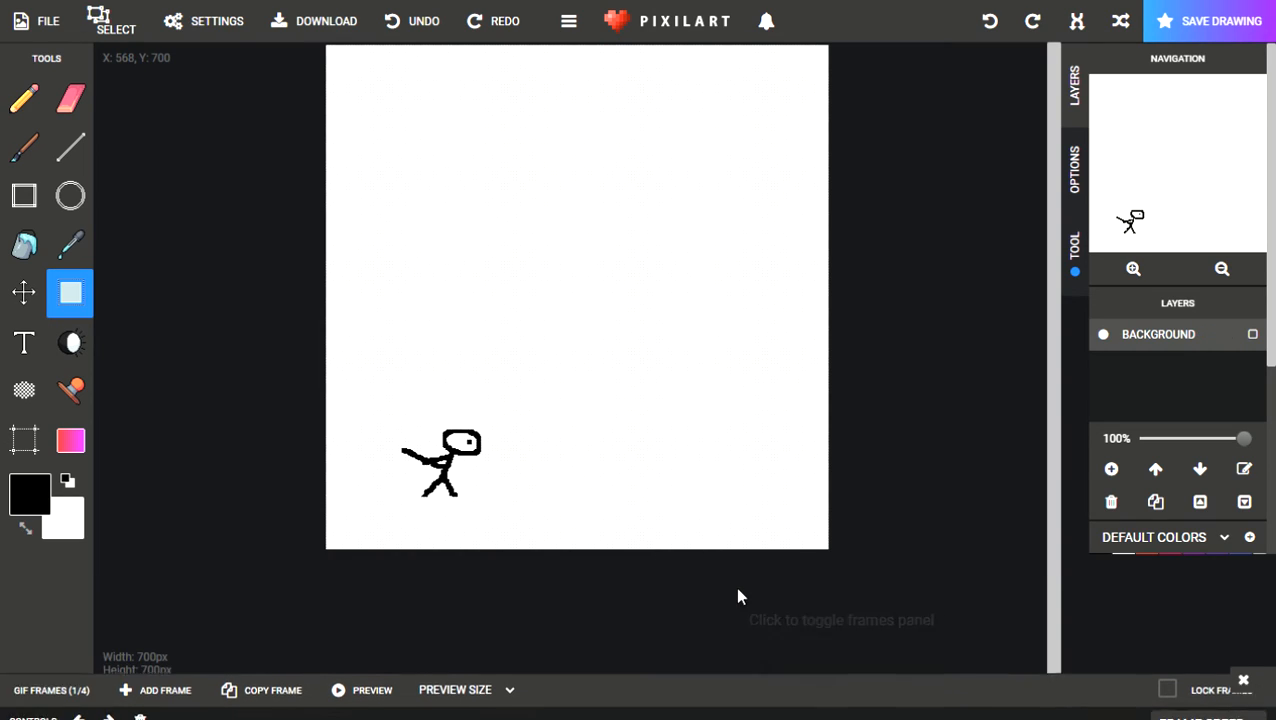
key("ctrl+v")
left_click_drag(593, 315, 601, 521)
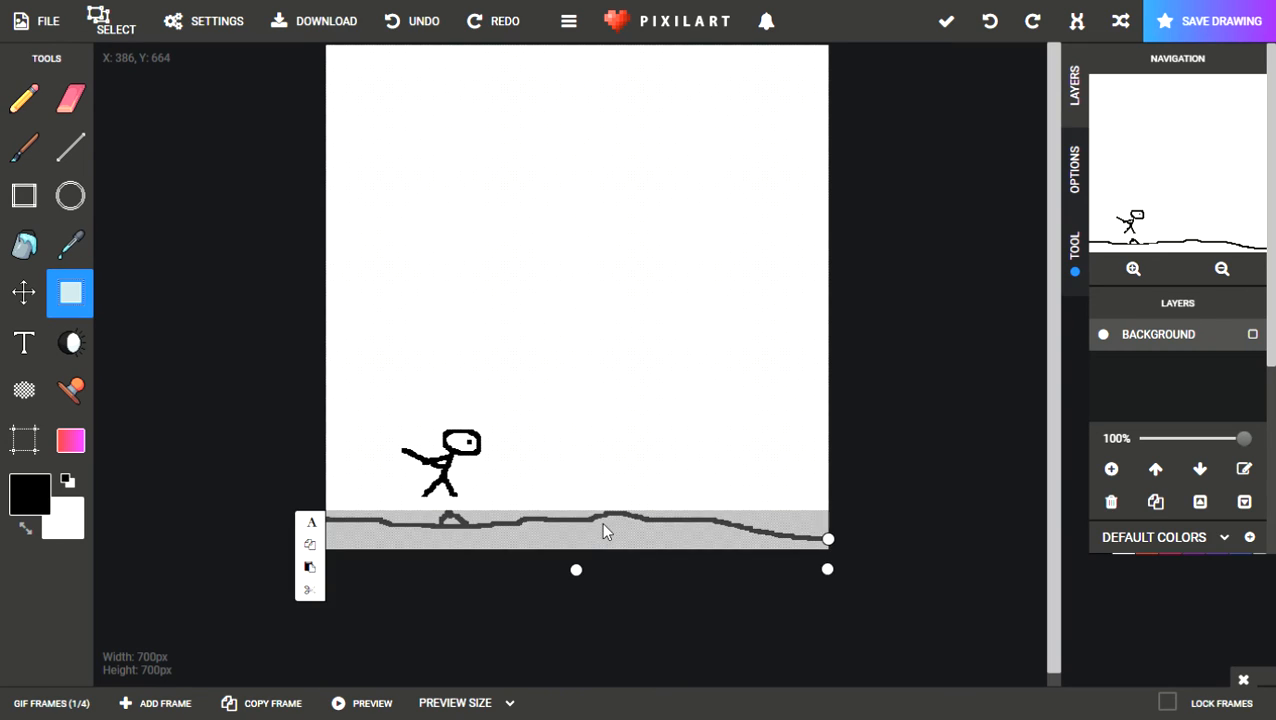
left_click(585, 462)
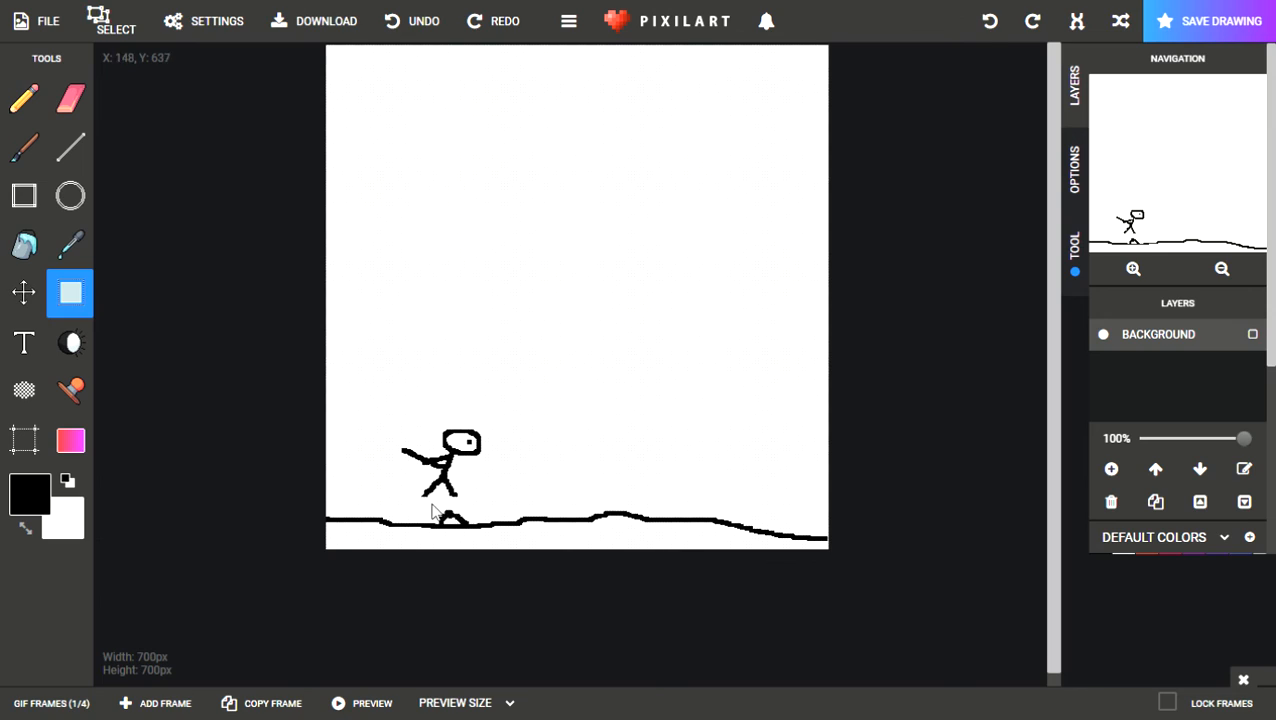
left_click_drag(433, 511, 483, 535)
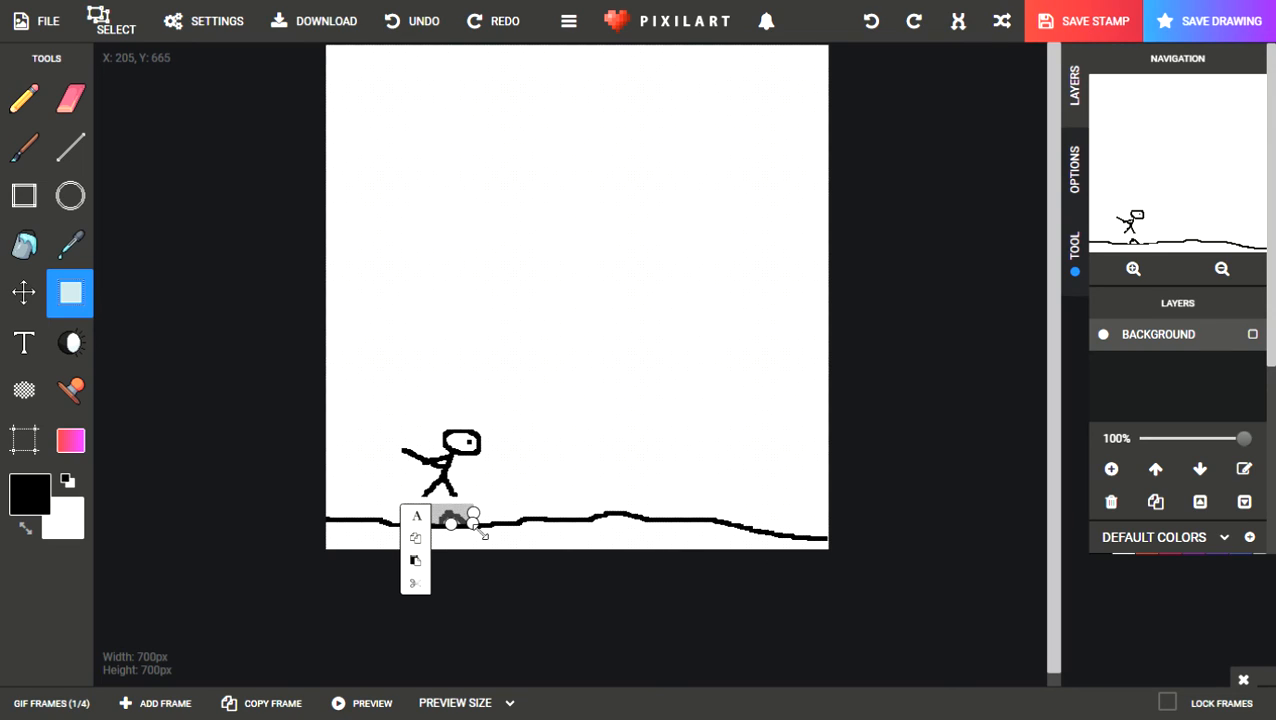
left_click(481, 533)
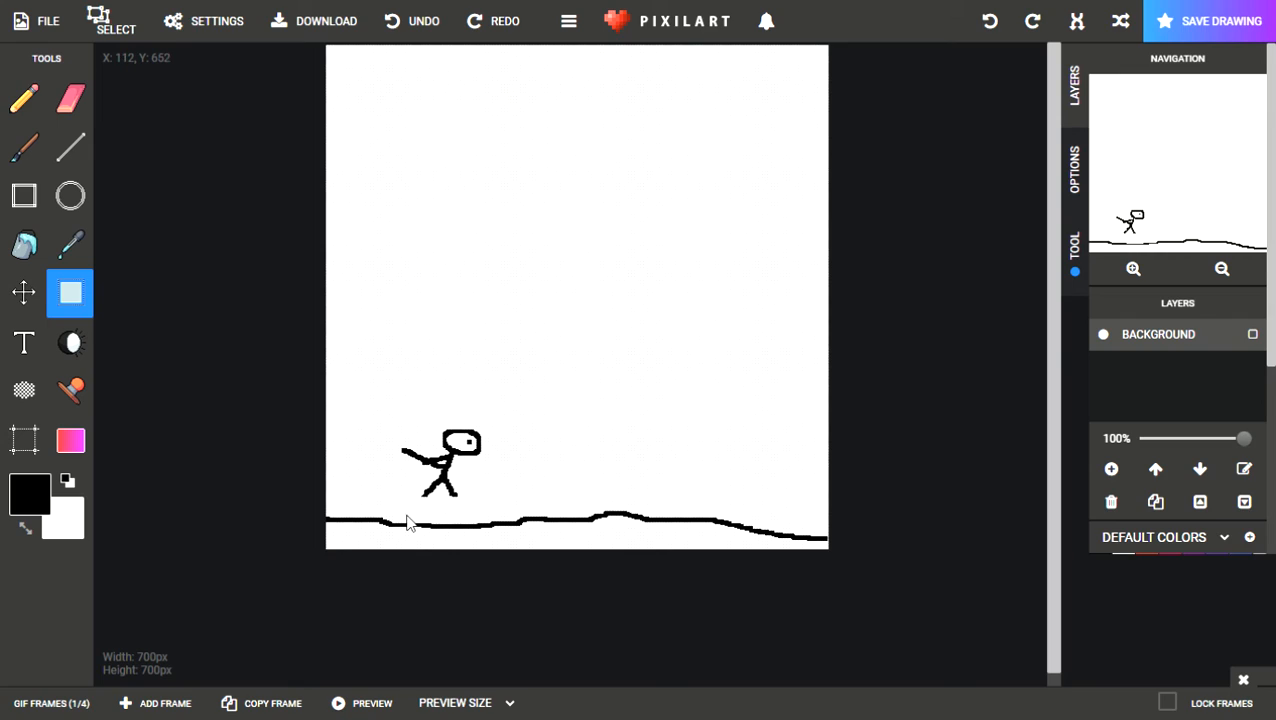
Undo the ground line pasted on the first frame and discard the pasted leg fragment.
key("ctrl+z")
key("ctrl+z")
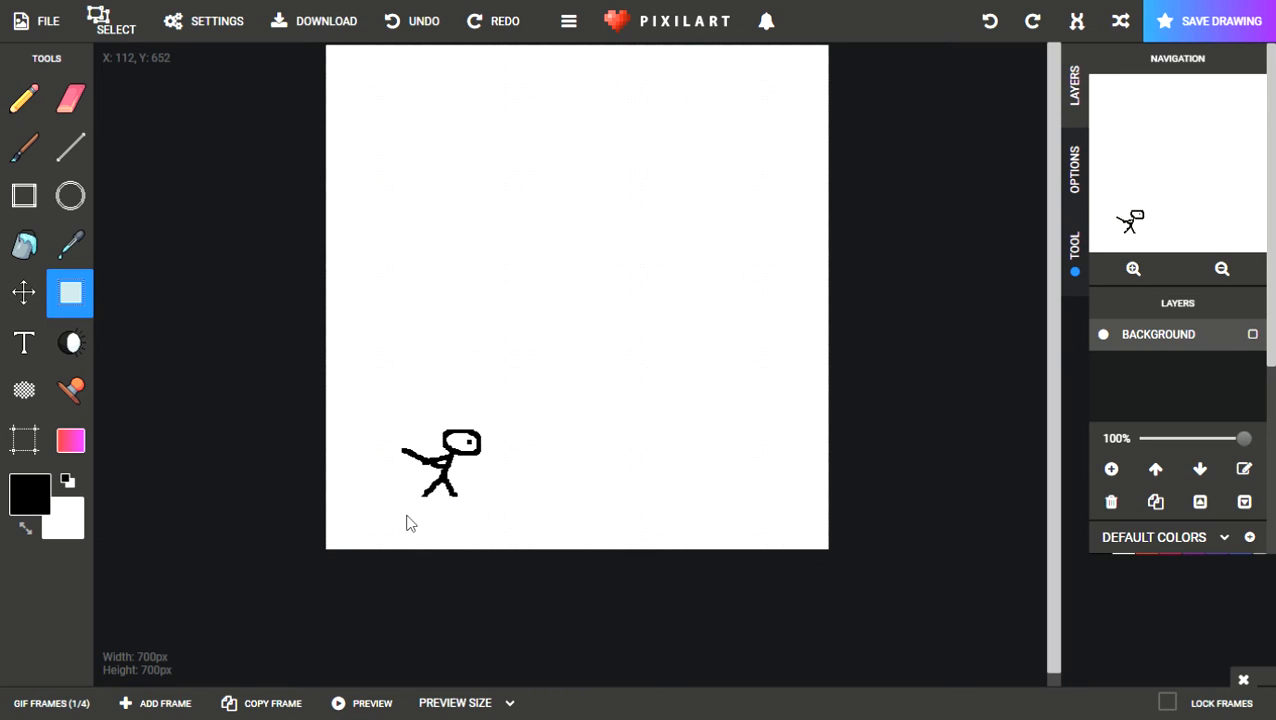
left_click(391, 514)
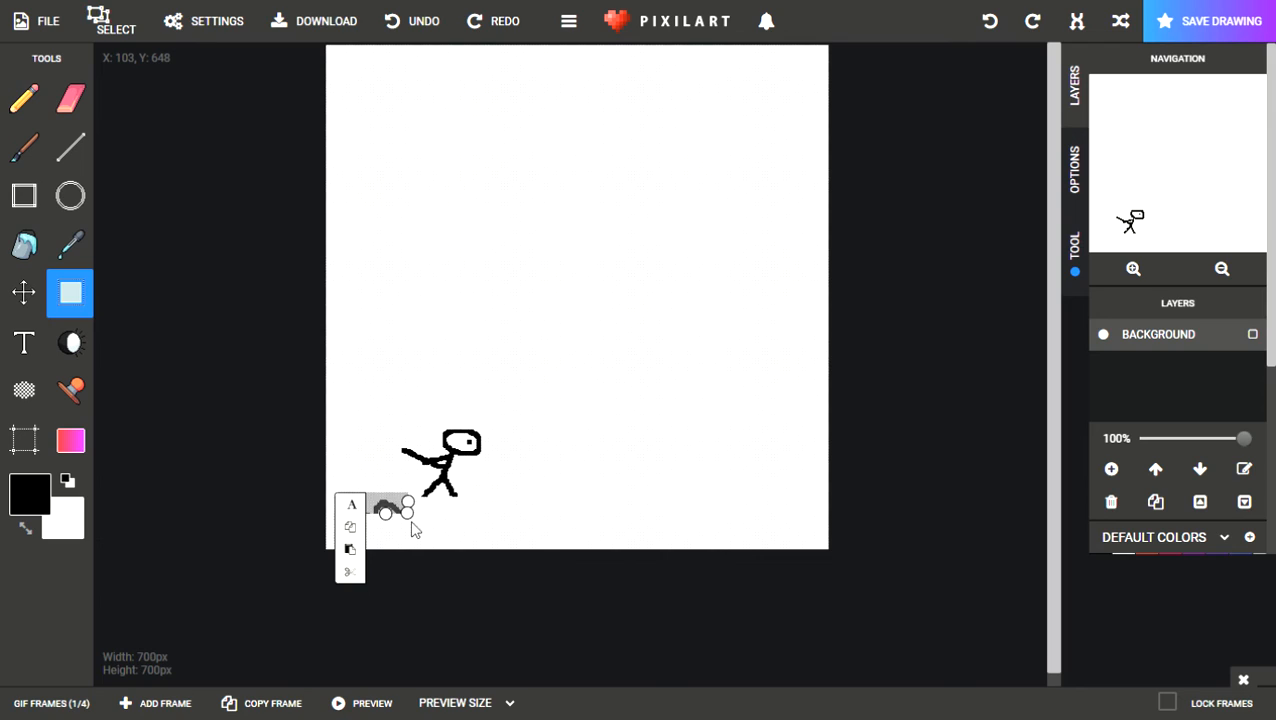
key("ctrl+v")
key("ctrl+z")
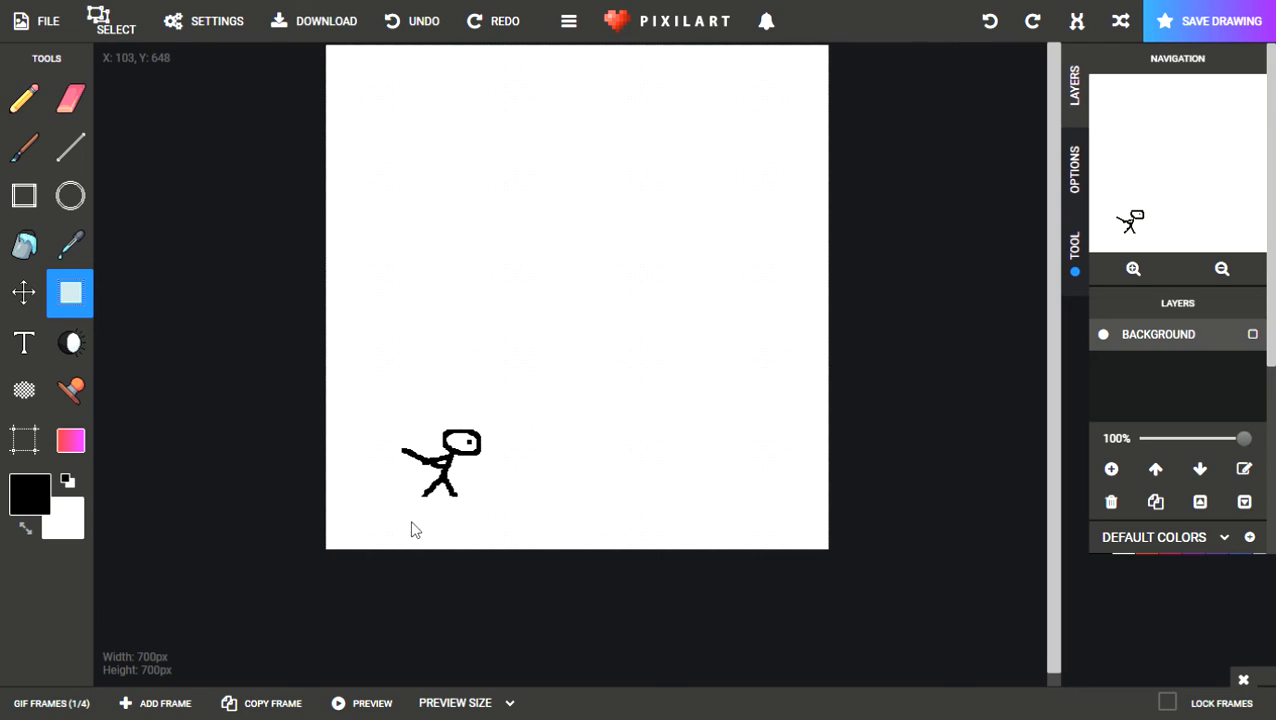
Copy a tighter strip of the second frame's ground line and return to the first frame.
left_click(60, 703)
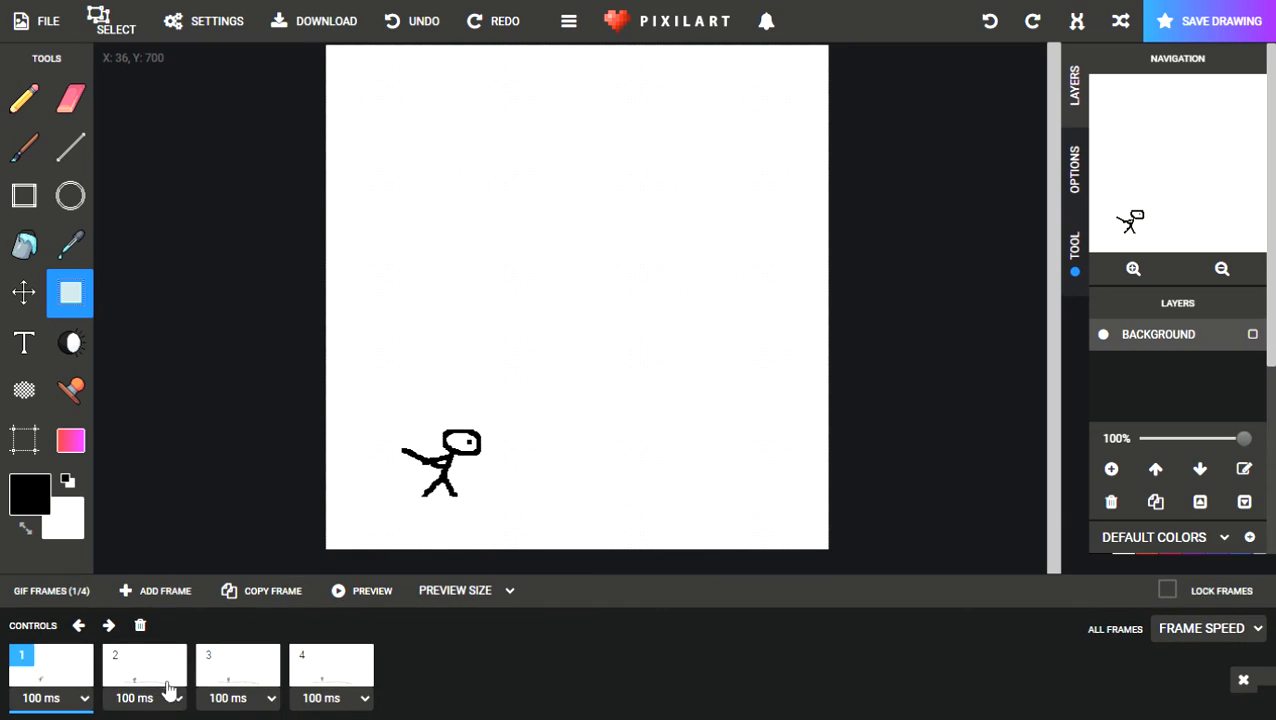
left_click(155, 672)
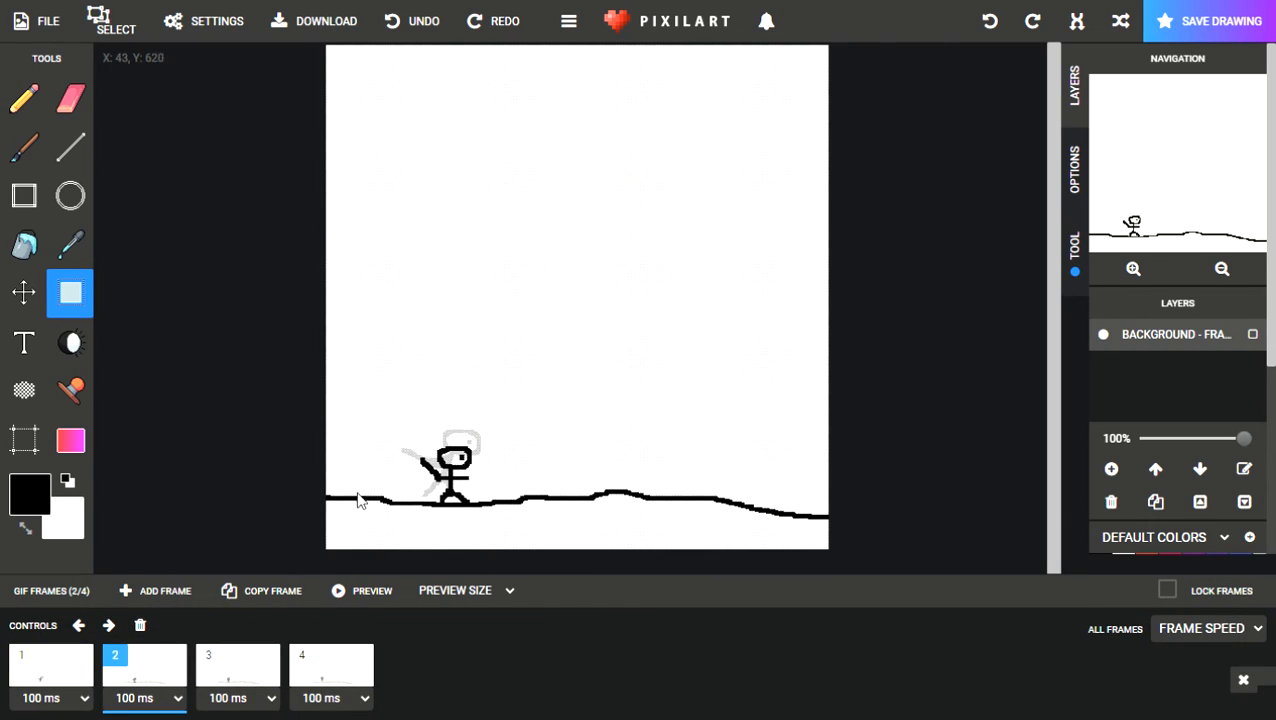
left_click(568, 588)
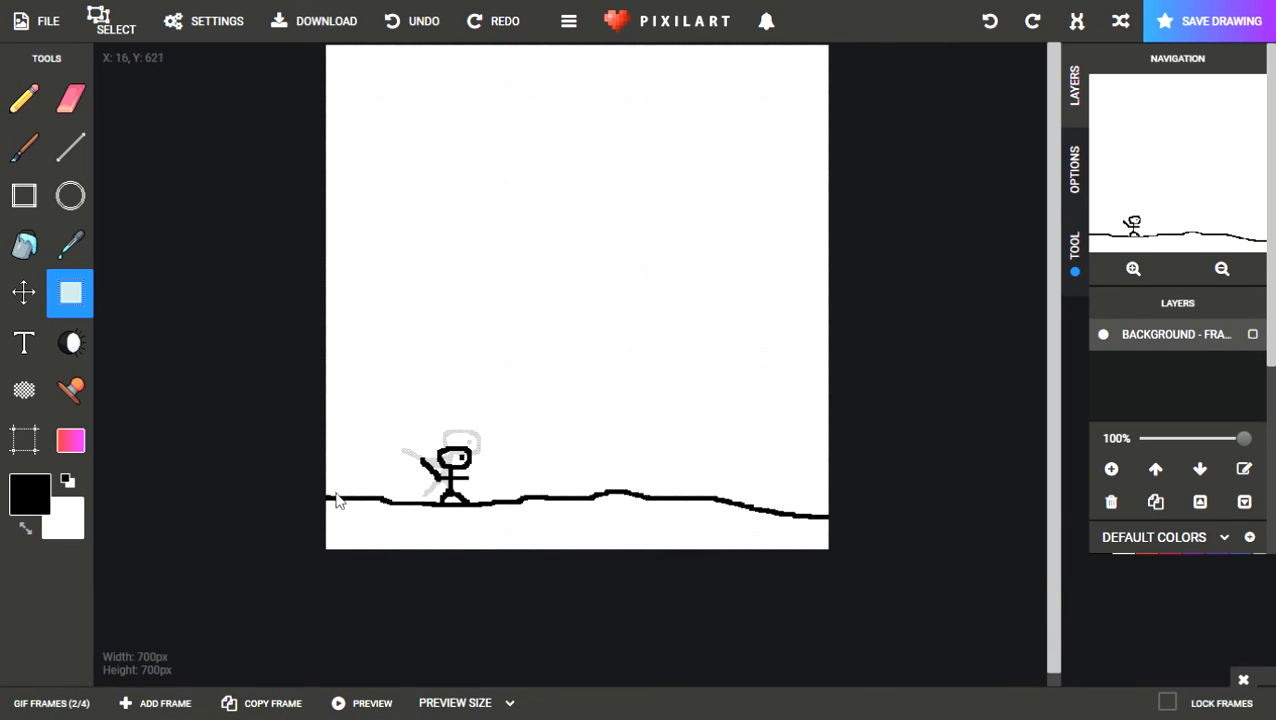
left_click_drag(331, 498, 834, 535)
key("ctrl+c")
left_click(57, 698)
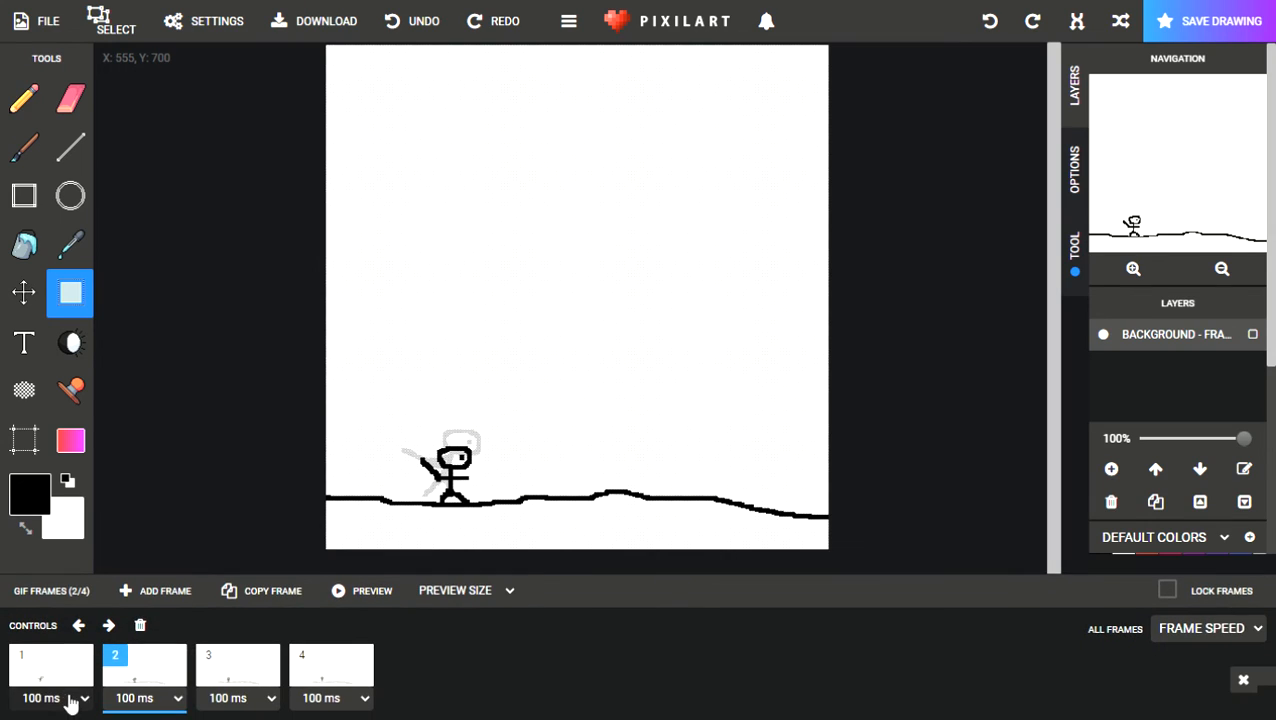
left_click(72, 686)
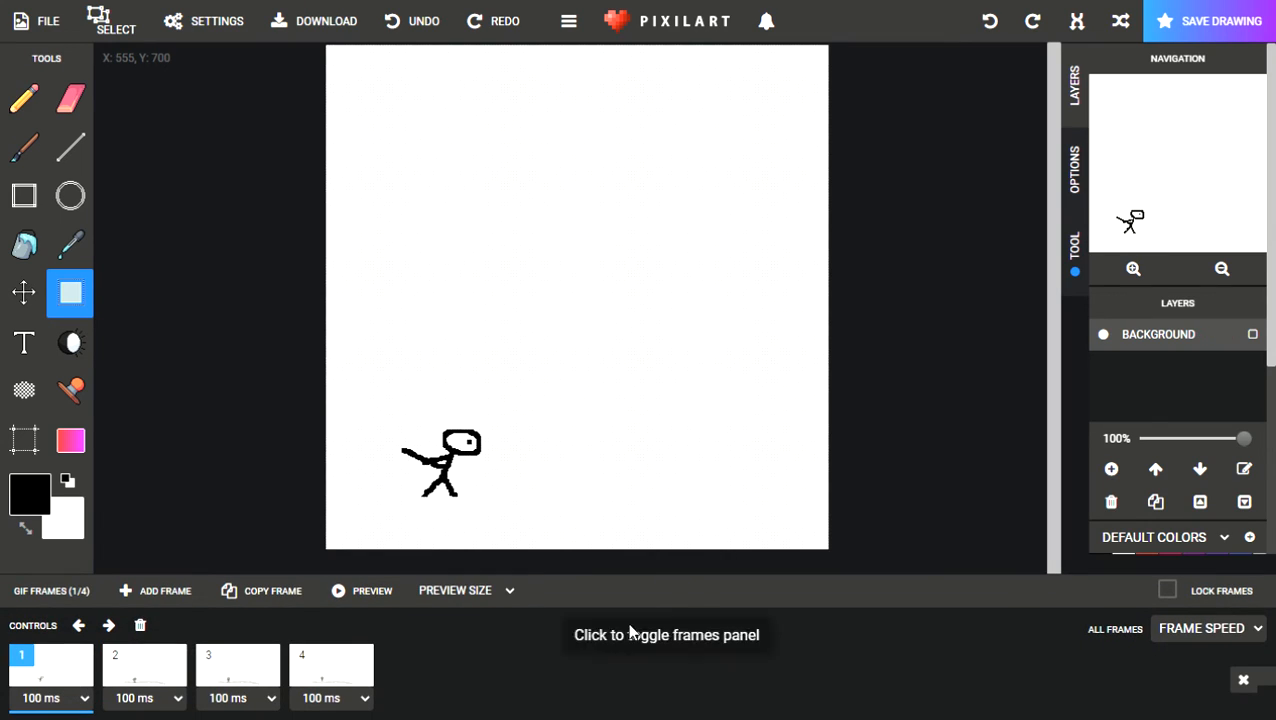
left_click(739, 592)
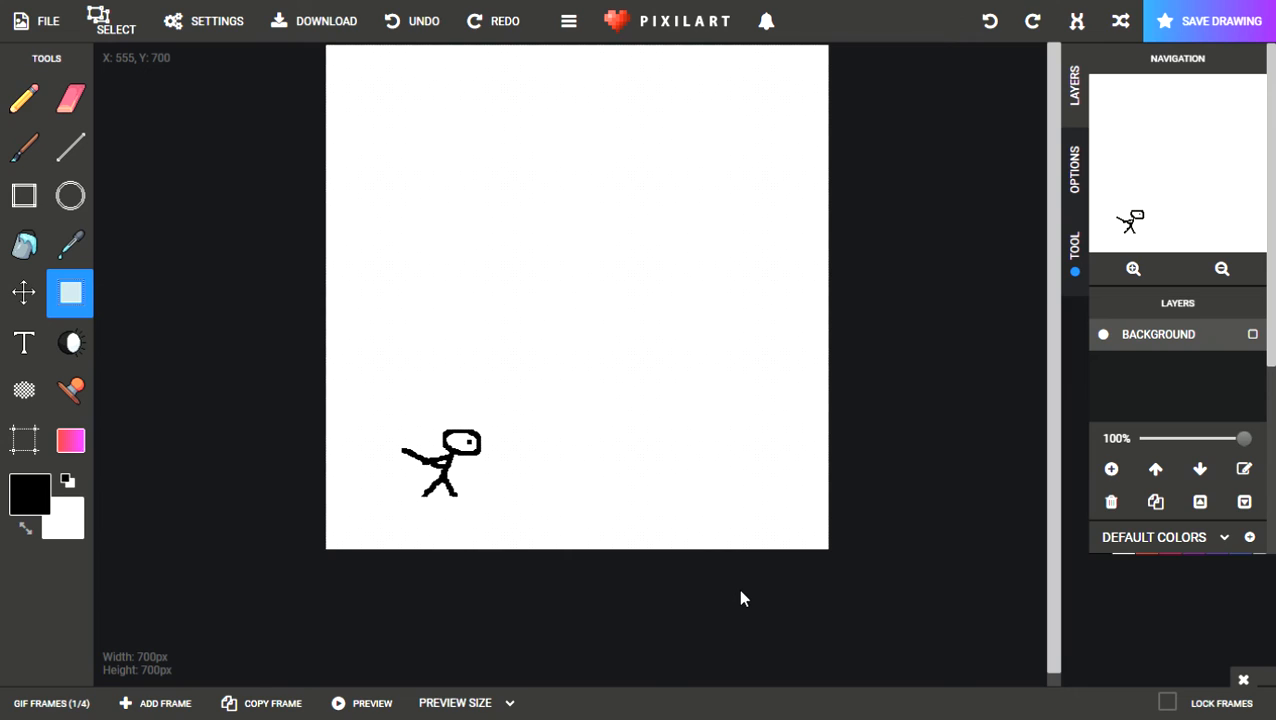
Try placing the copied ground line under the figure's feet on the first frame, then undo the placement.
key("ctrl+v")
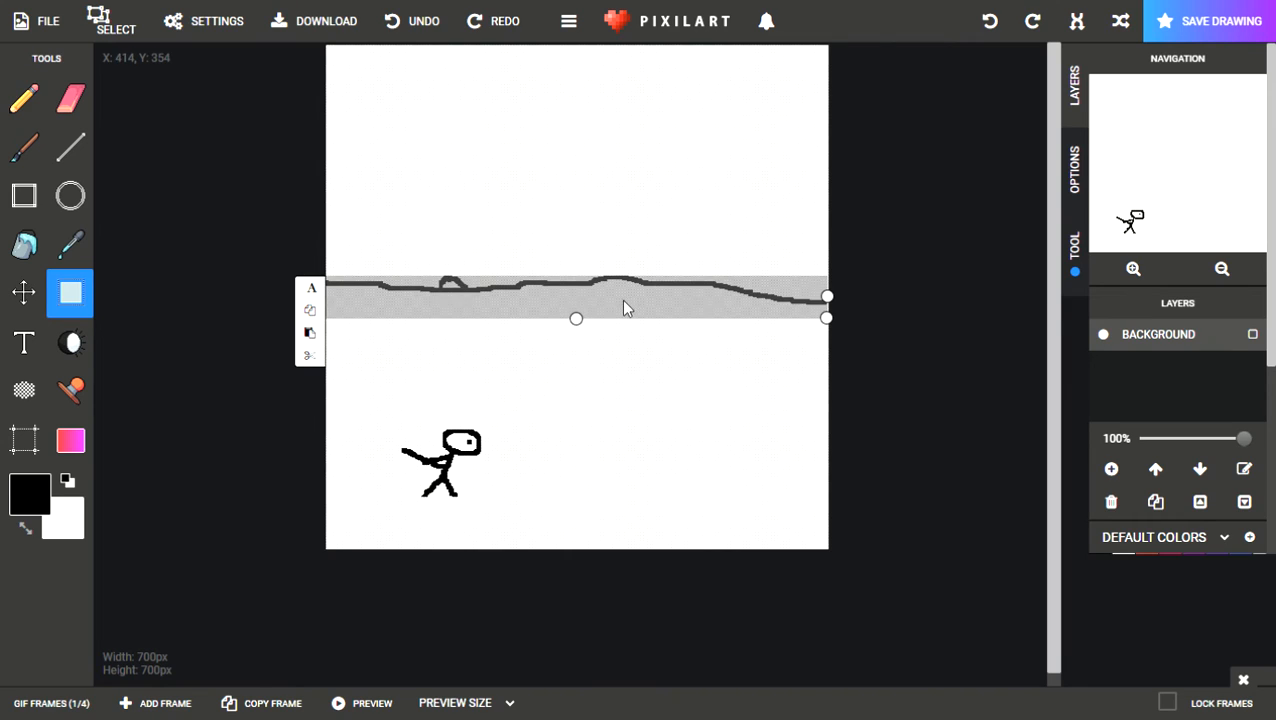
left_click_drag(623, 290, 612, 493)
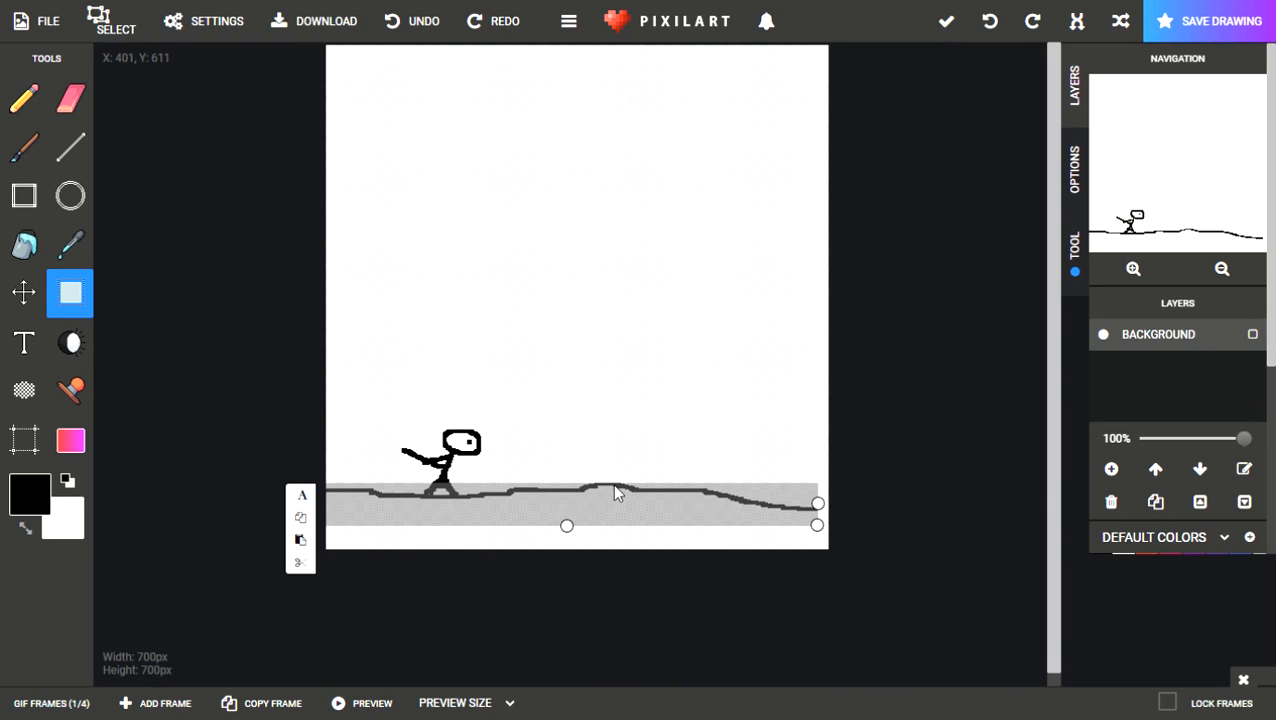
left_click(695, 417)
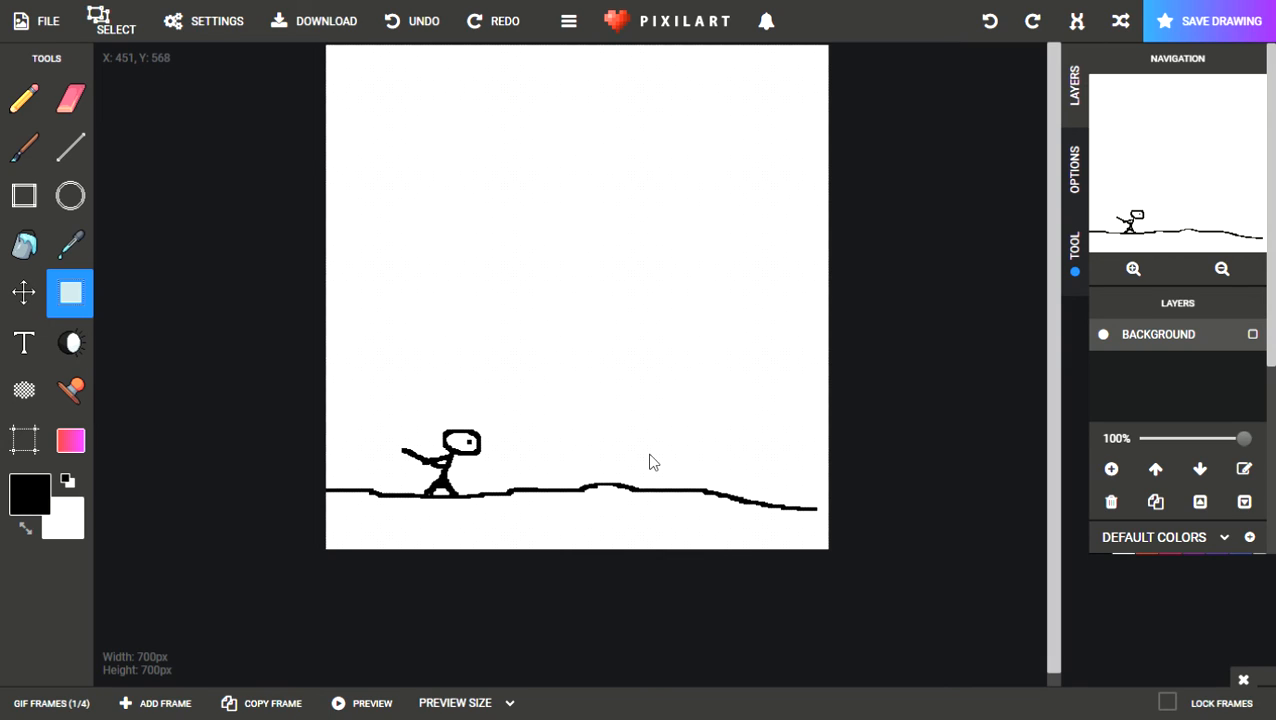
key("ctrl+v")
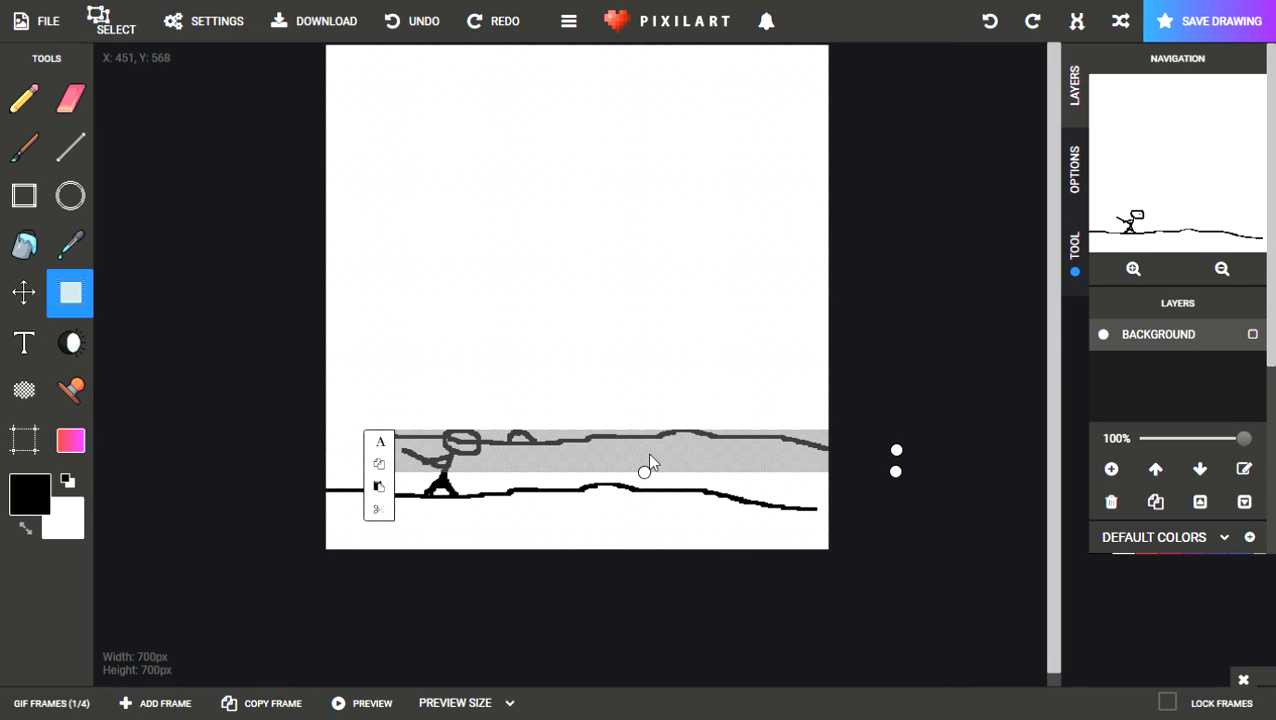
key("ctrl+z")
key("ctrl+z")
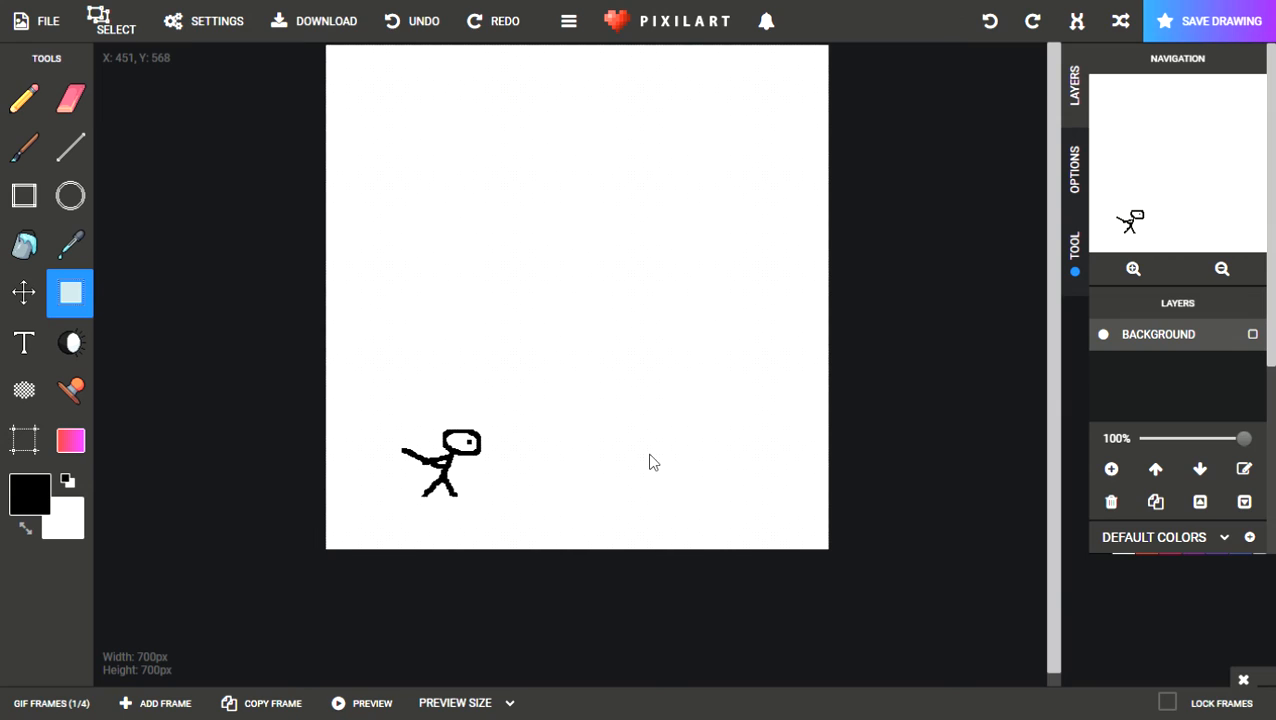
Paste the ground line again on the first frame and position it at the figure's feet.
key("ctrl+v")
left_click_drag(538, 460, 520, 490)
left_click(590, 329)
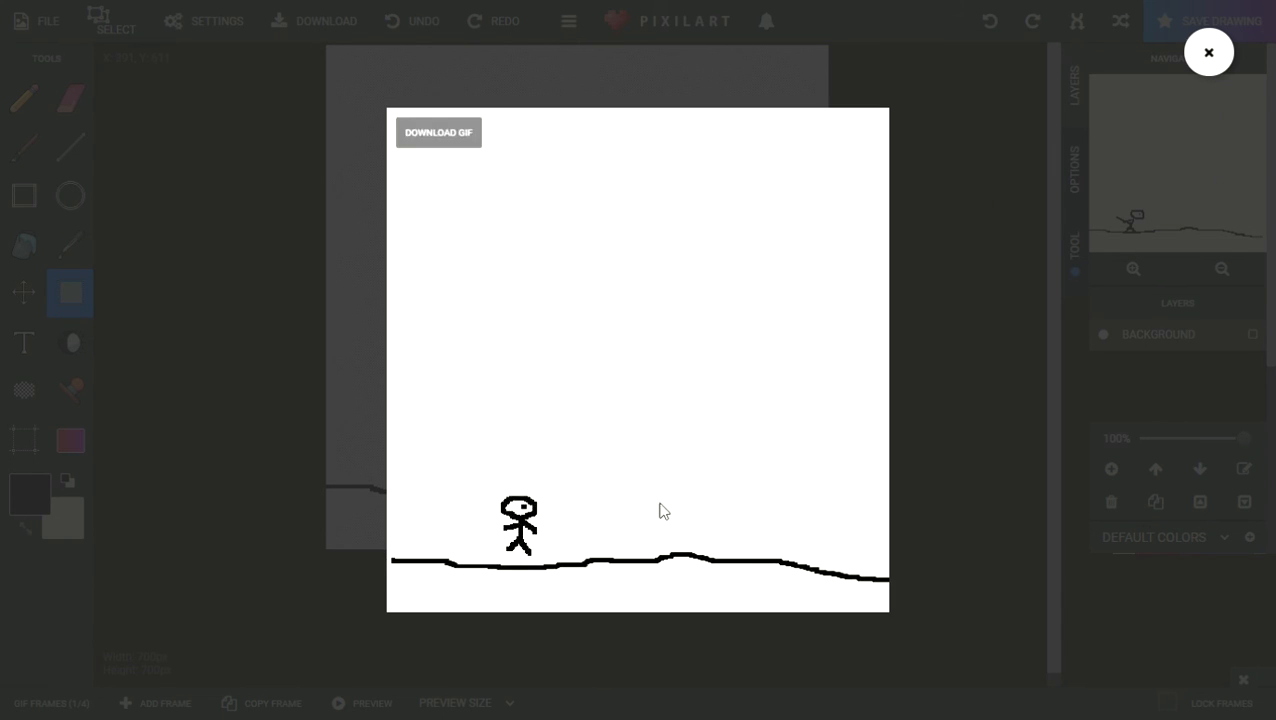
Close the animation preview and select the fourth frame.
left_click(1213, 54)
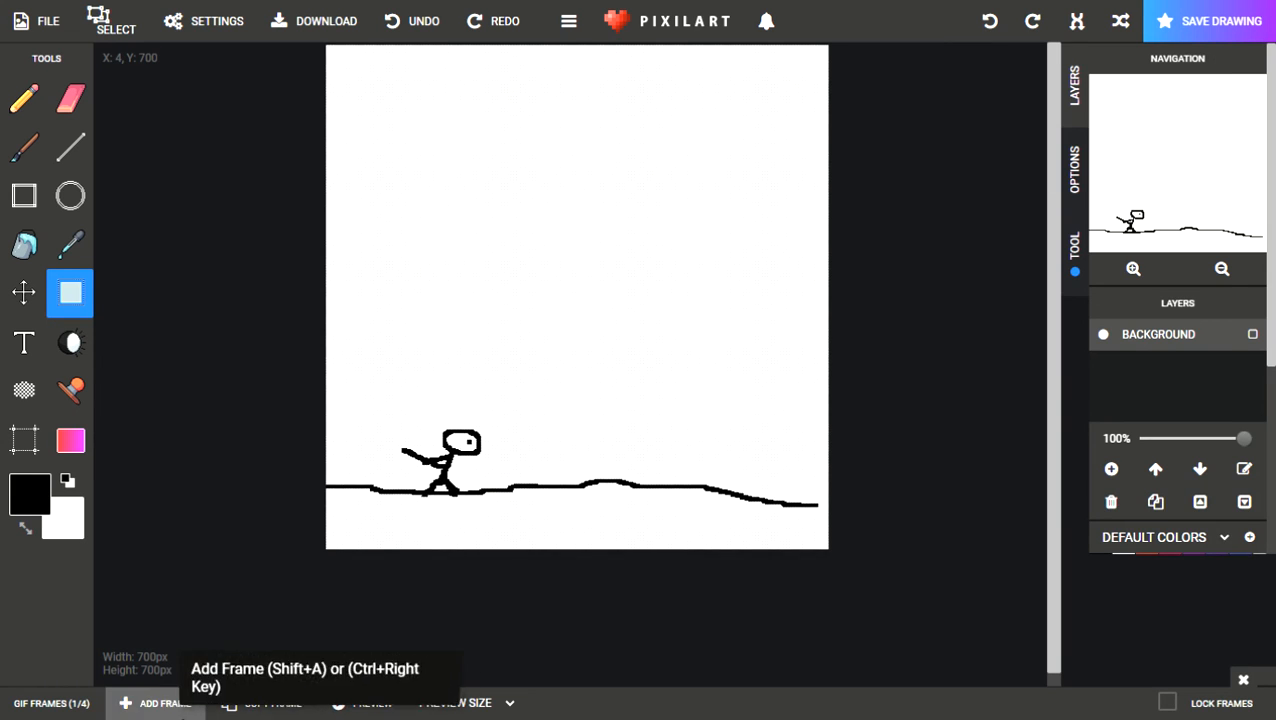
left_click(80, 704)
left_click(322, 668)
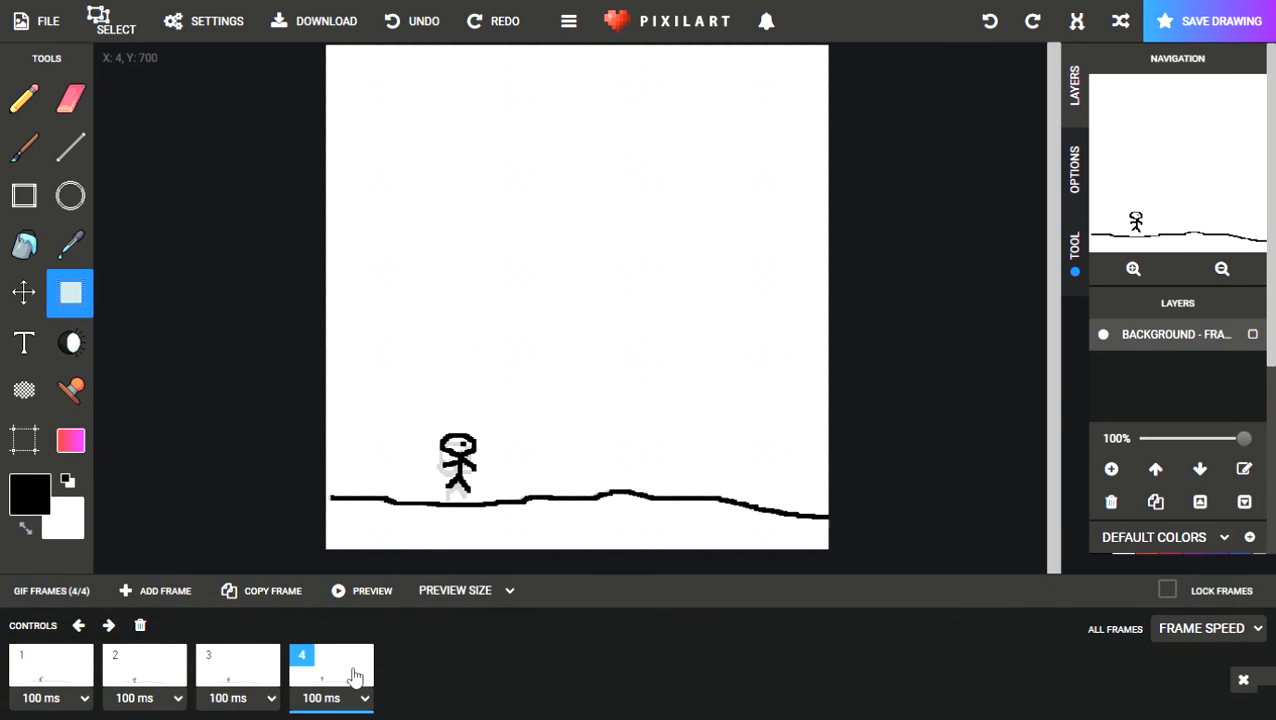
Duplicate the fourth frame and raise the stick figure slightly above the ground line on the fifth frame.
left_click(686, 578)
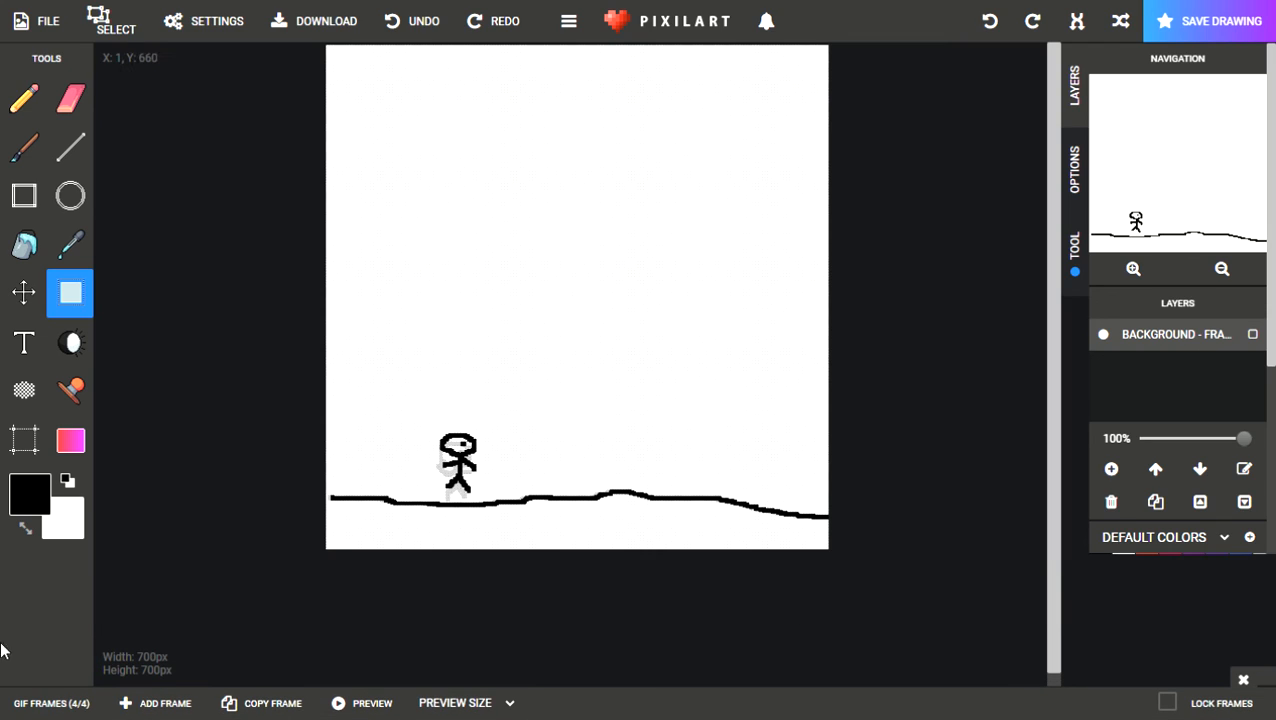
left_click(265, 700)
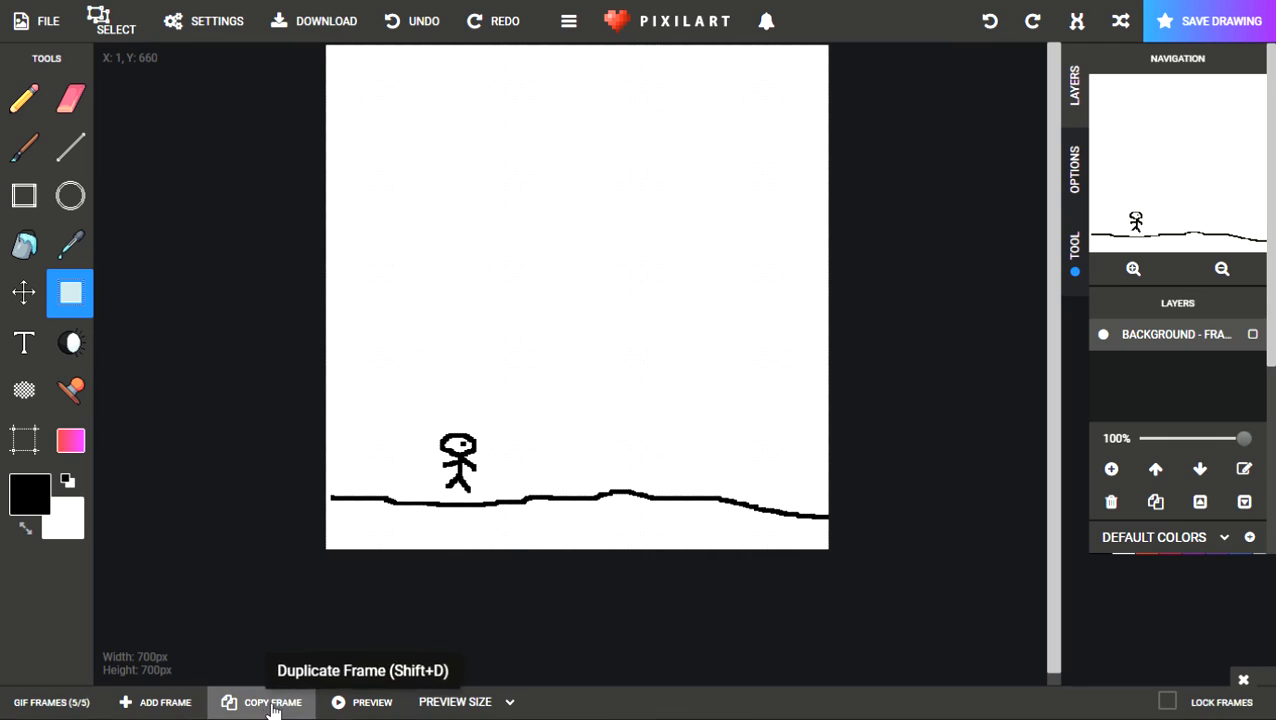
left_click_drag(435, 427, 462, 469)
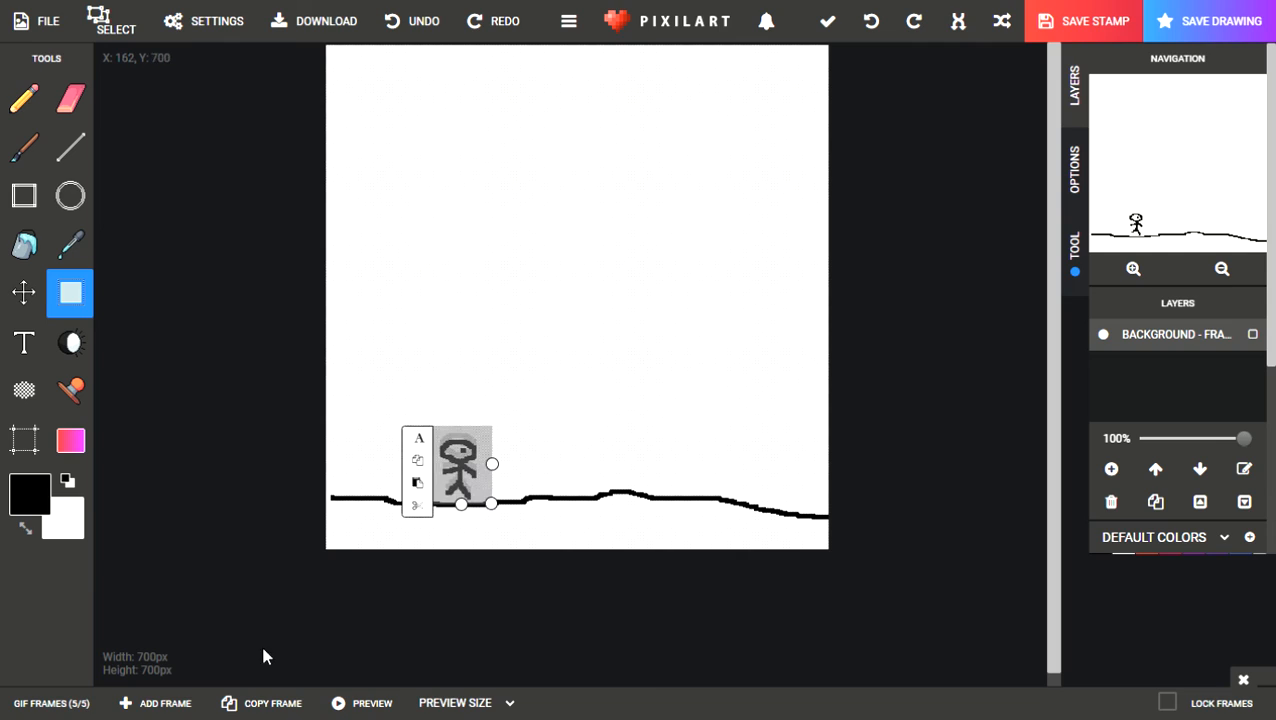
mouse_move(460, 490)
left_mouse_down()
mouse_move(460, 453)
mouse_move(457, 474)
left_mouse_up()
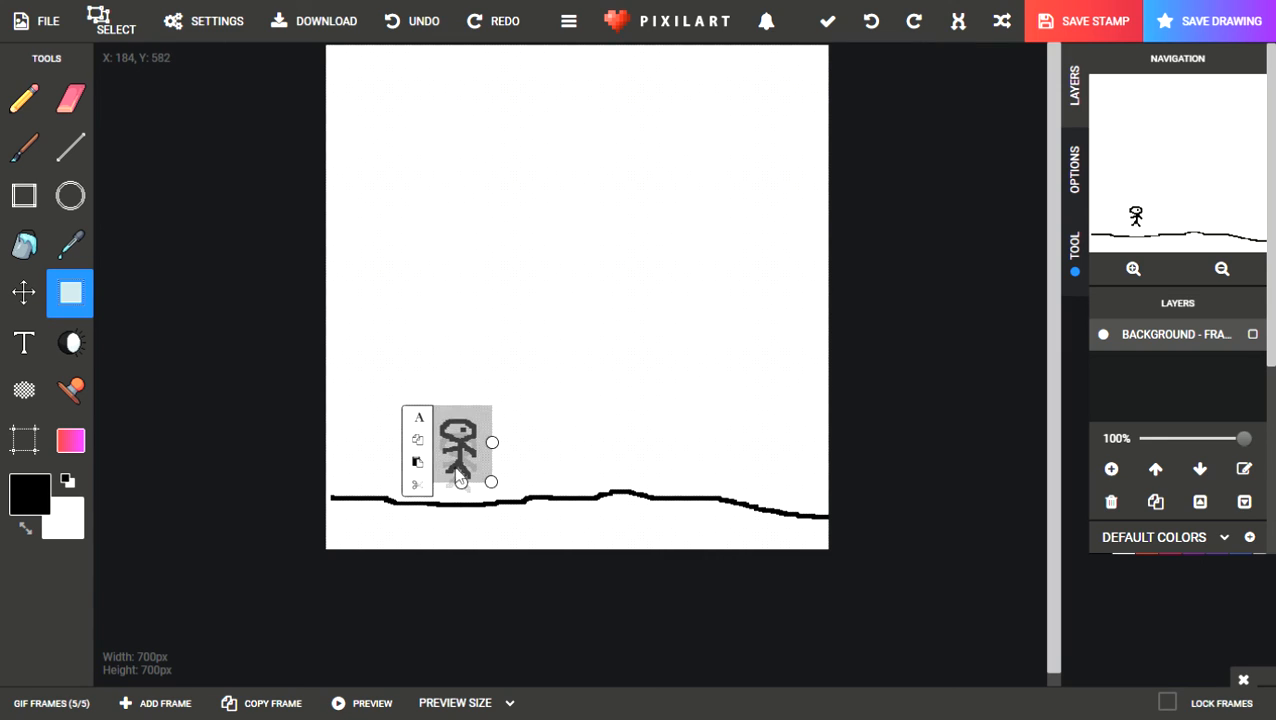
Duplicate the fifth and sixth frames in turn, raising the stick figure higher in each copy until it reaches about mid-canvas.
left_click(258, 701)
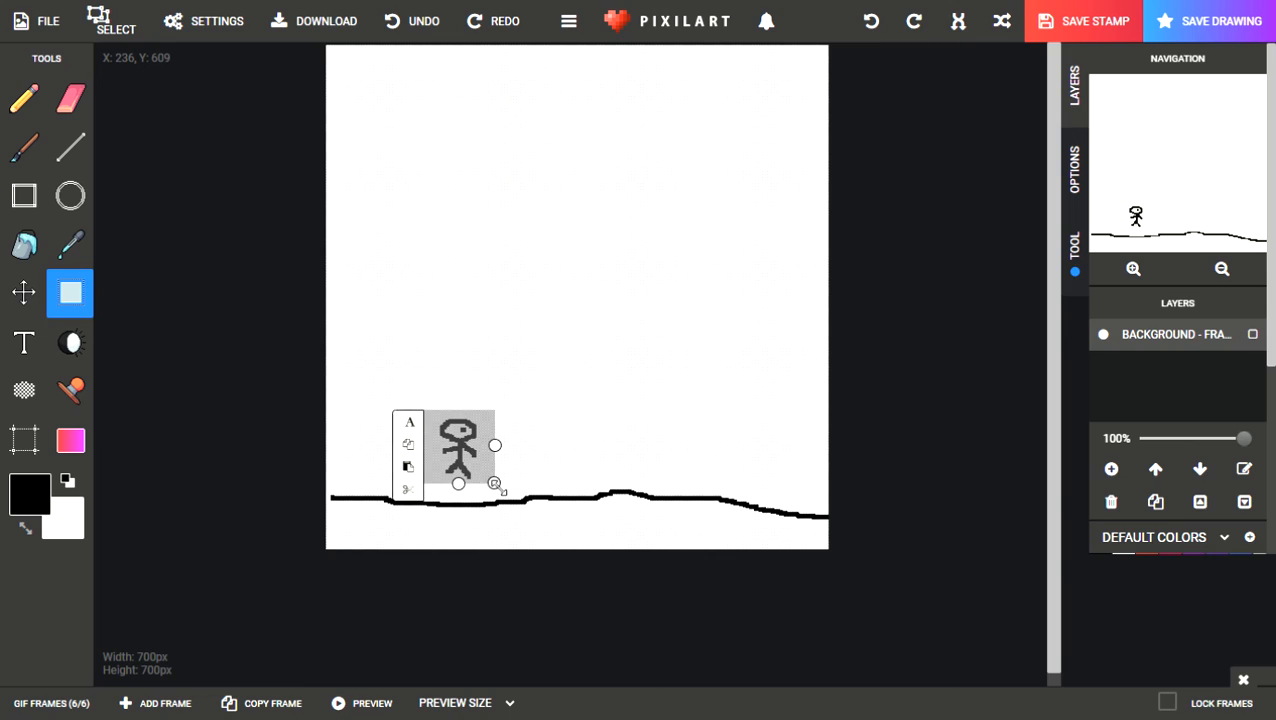
left_click_drag(457, 452, 463, 440)
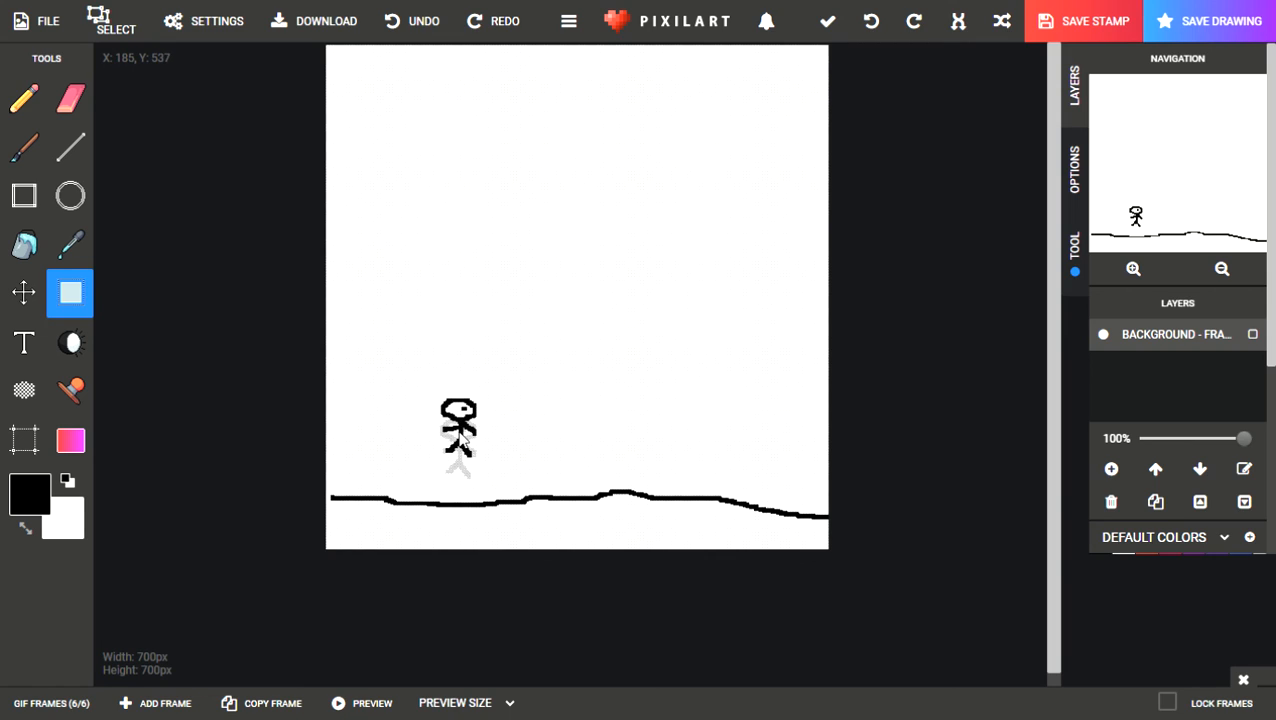
left_click(264, 703)
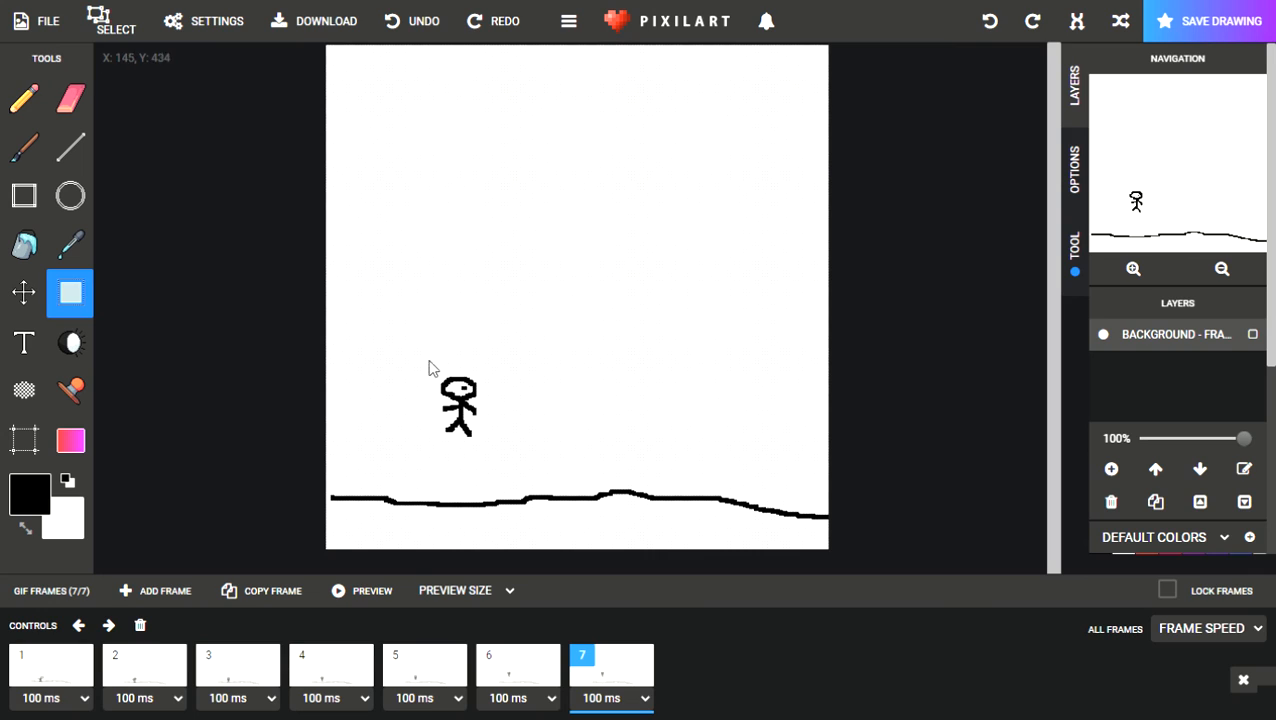
left_click_drag(429, 368, 493, 451)
left_click_drag(460, 410, 460, 304)
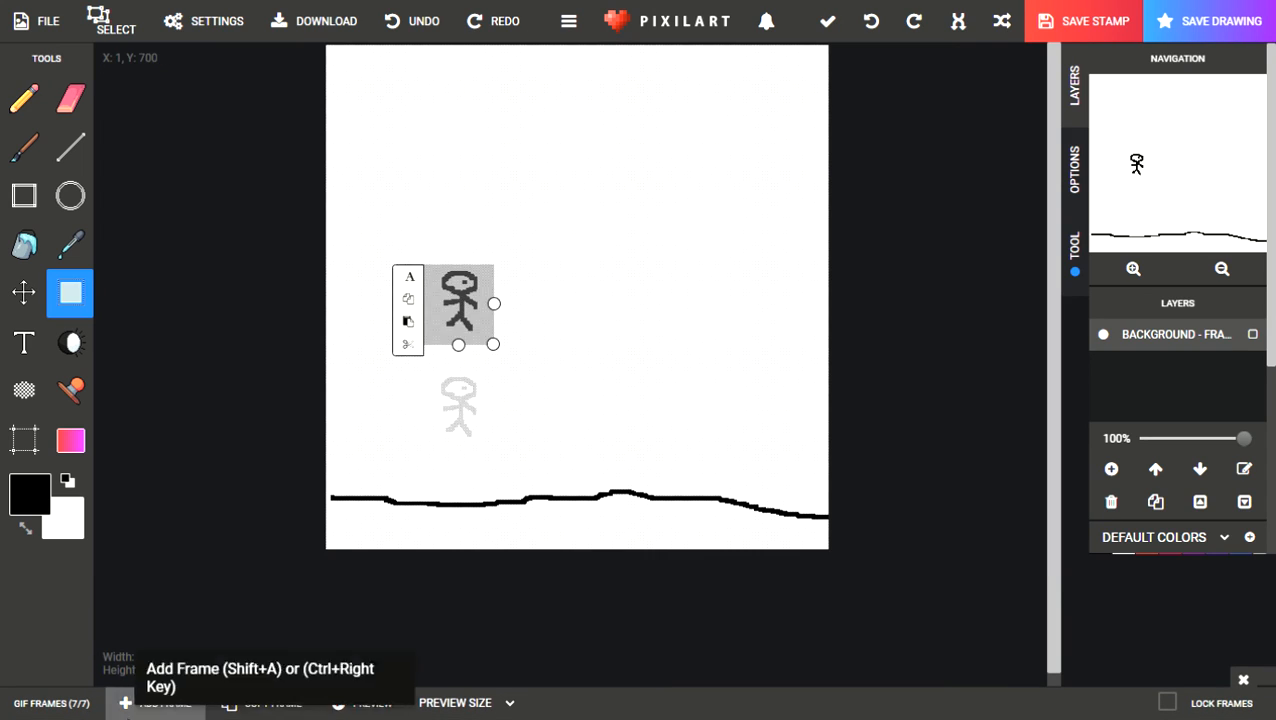
Duplicate the seventh frame and lower the stick figure by about its own height on the eighth frame.
left_click(241, 704)
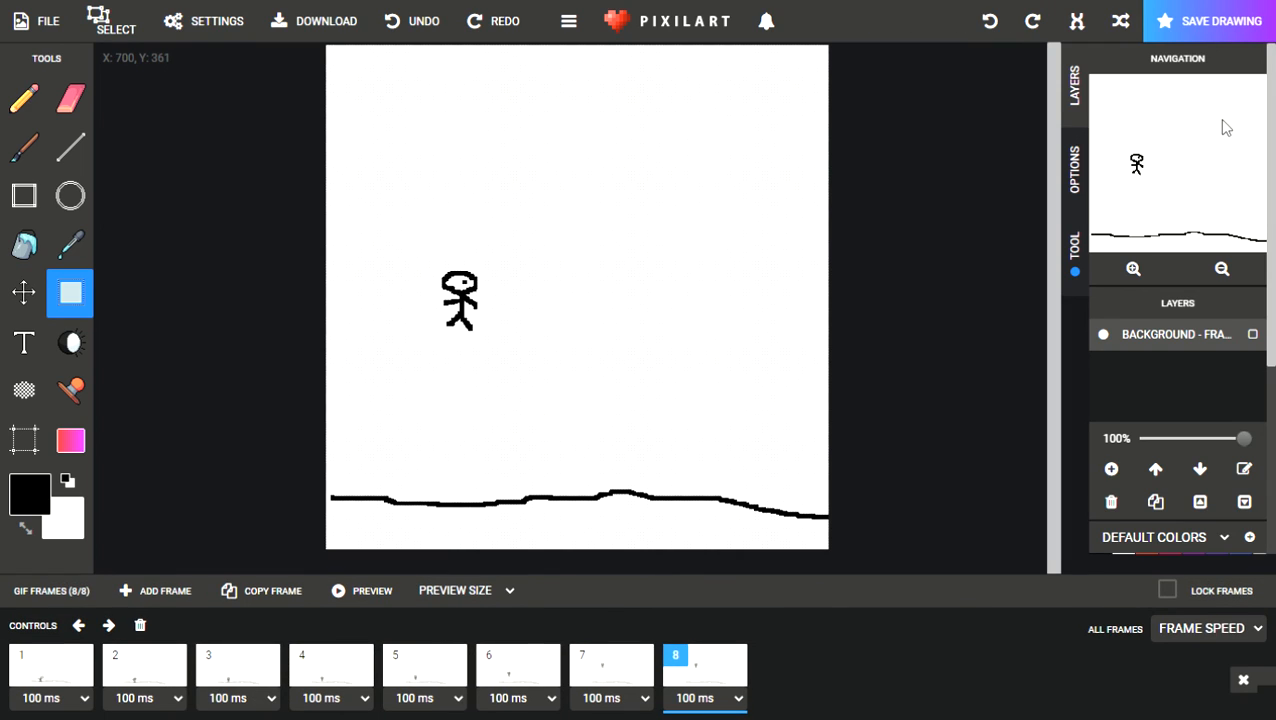
left_click_drag(407, 259, 511, 330)
left_click_drag(463, 287, 463, 370)
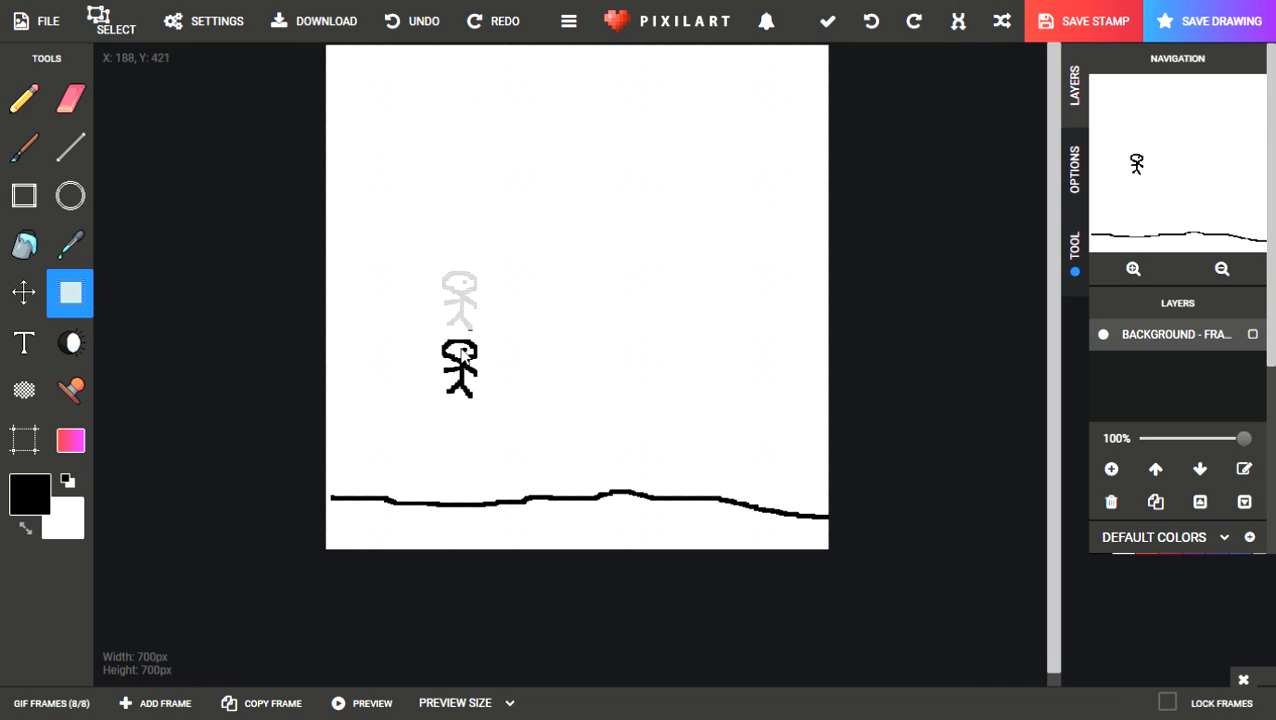
left_click_drag(462, 343, 462, 346)
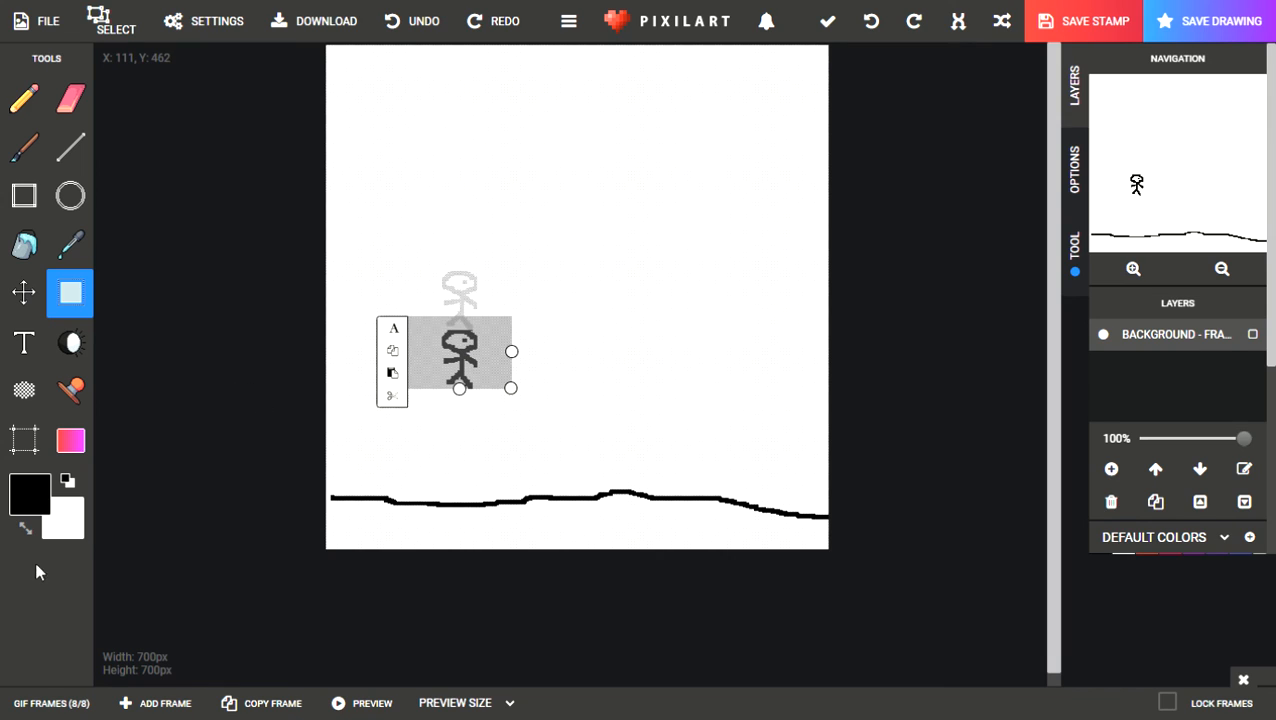
Duplicate the eighth frame and lower the stick figure to just above the ground line on the ninth frame.
left_click(266, 703)
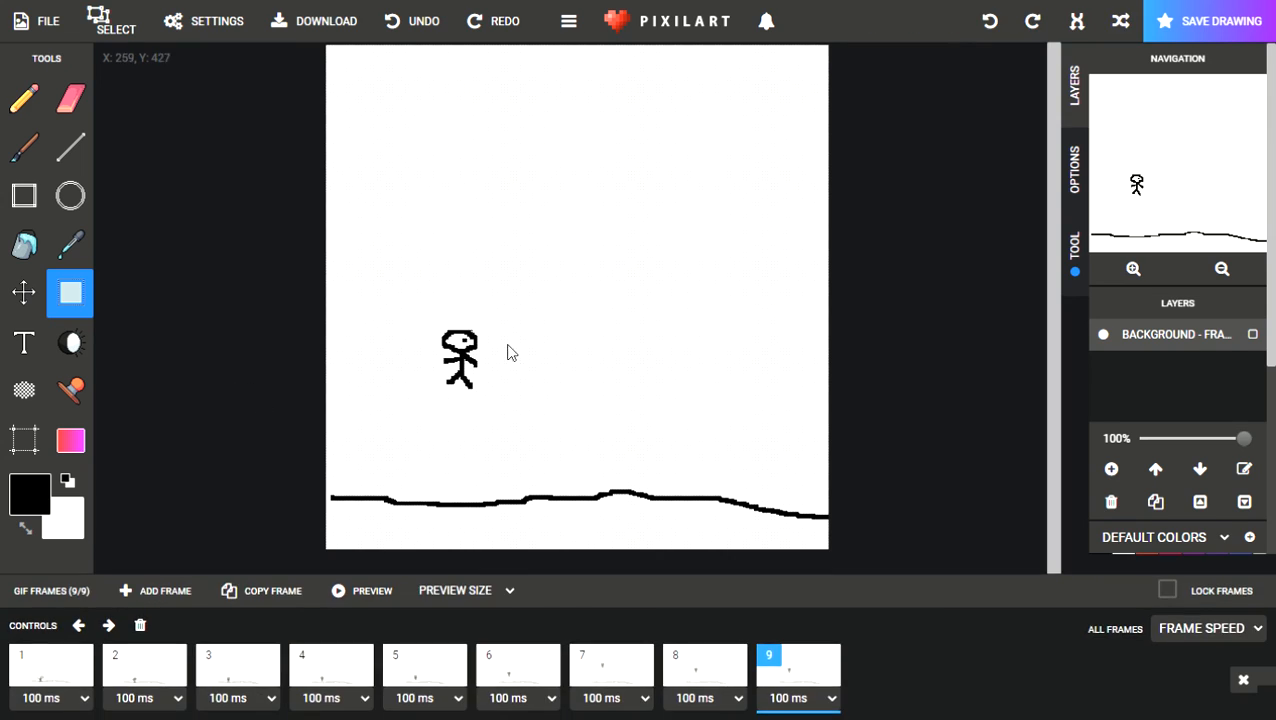
left_click_drag(421, 315, 498, 396)
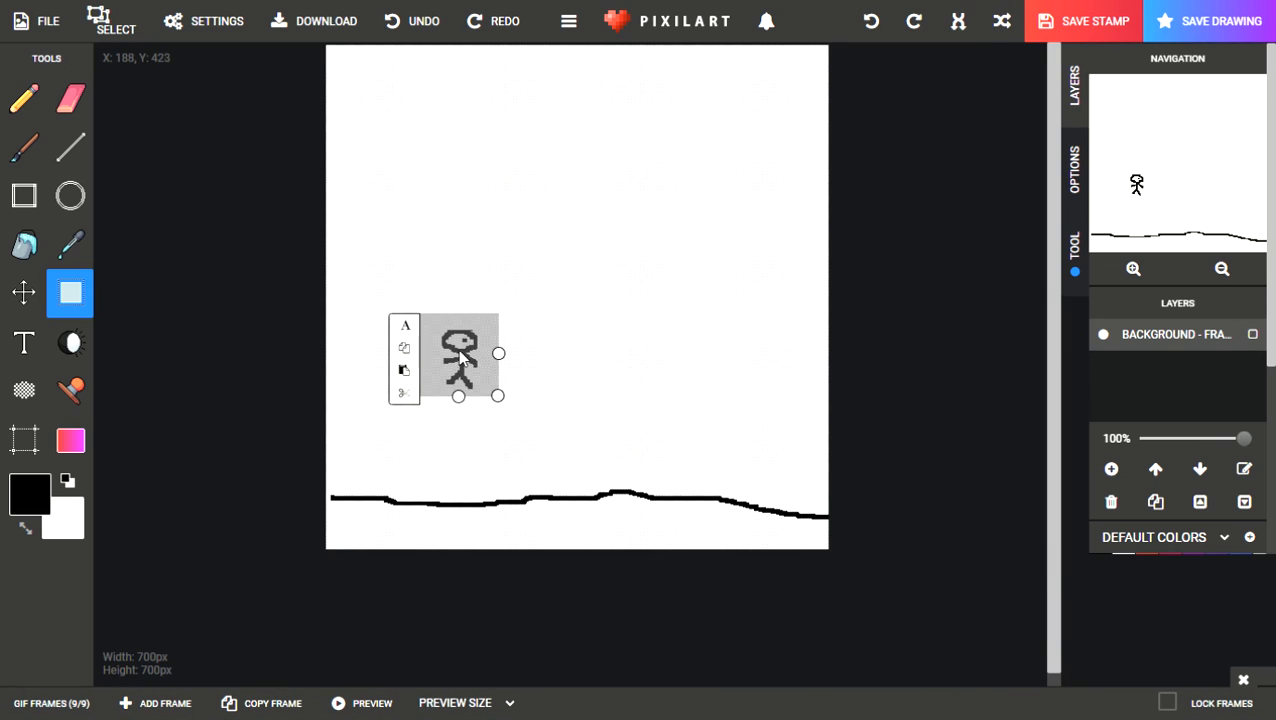
left_click_drag(458, 349, 458, 429)
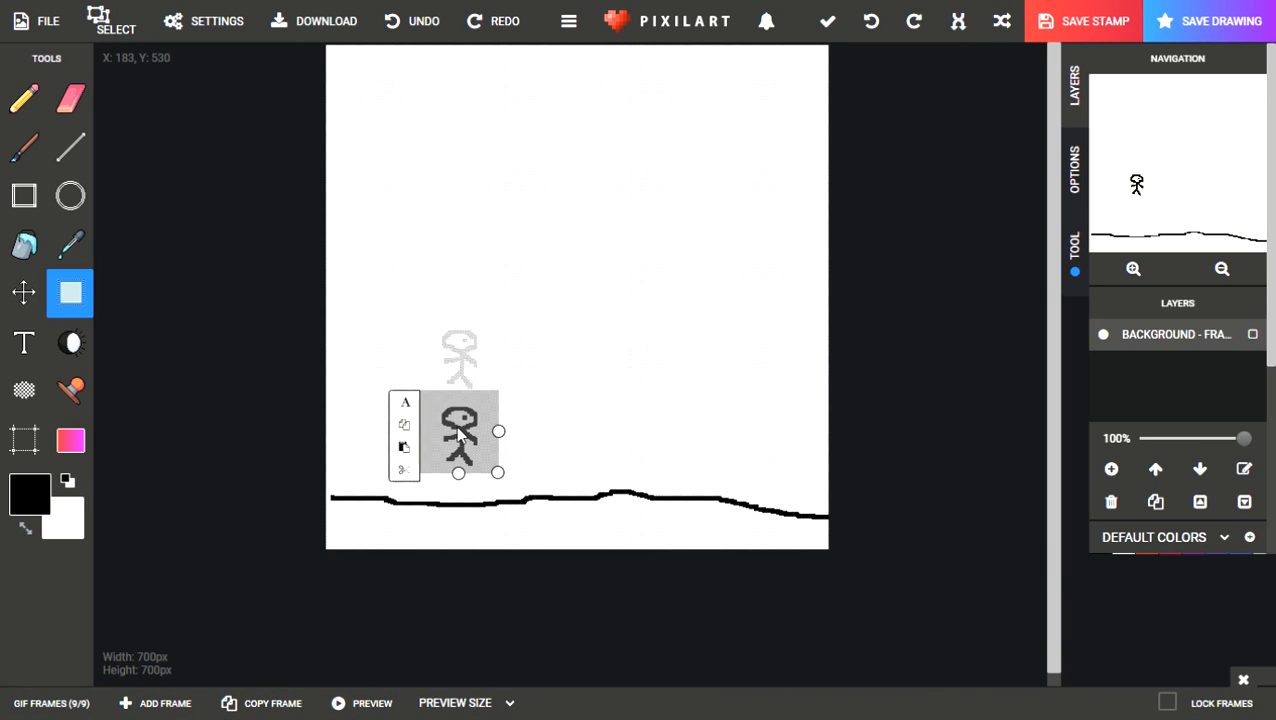
Duplicate the ninth frame and move the stick figure down so its feet stand on the ground line.
left_click(258, 703)
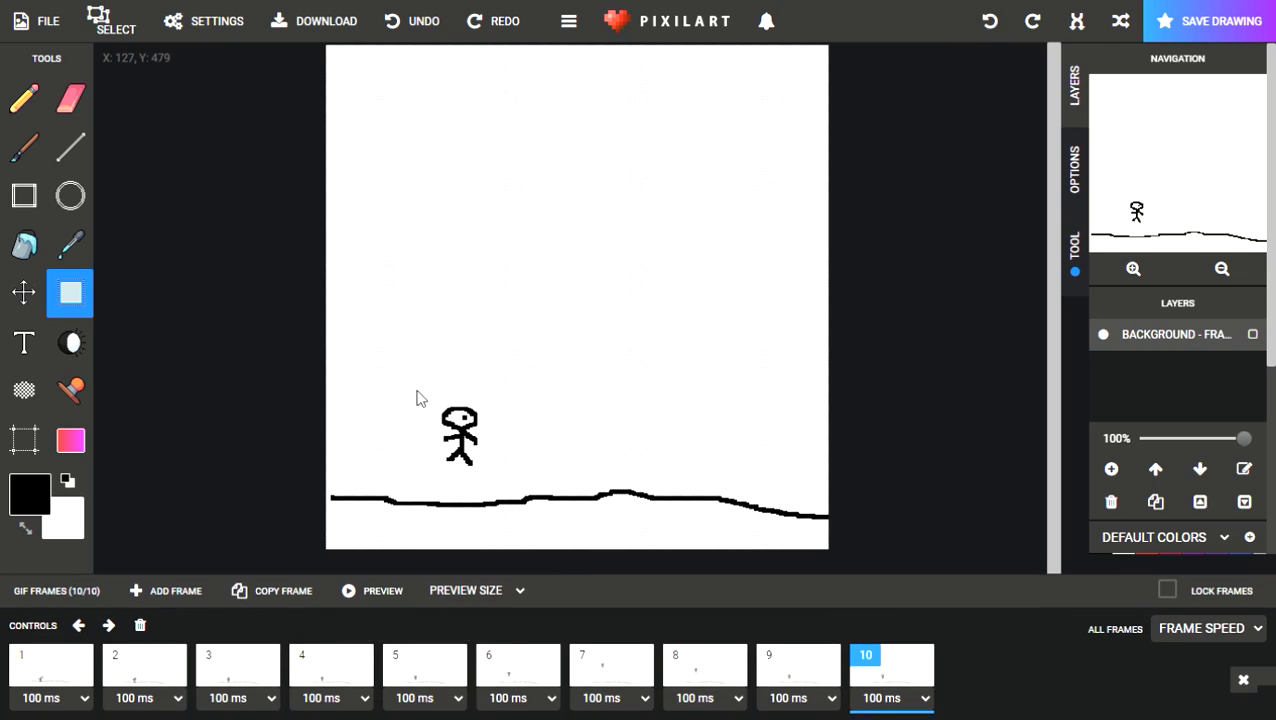
left_click_drag(417, 391, 468, 475)
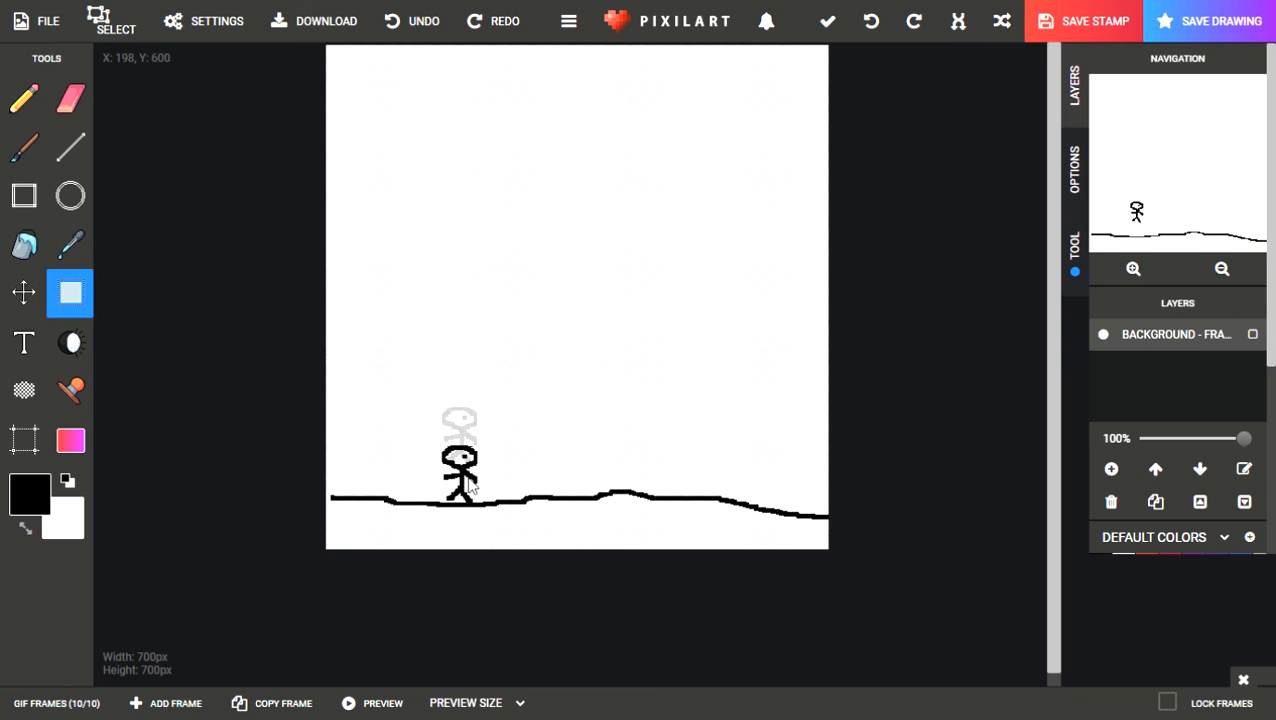
left_click_drag(474, 488, 474, 488)
left_click(706, 341)
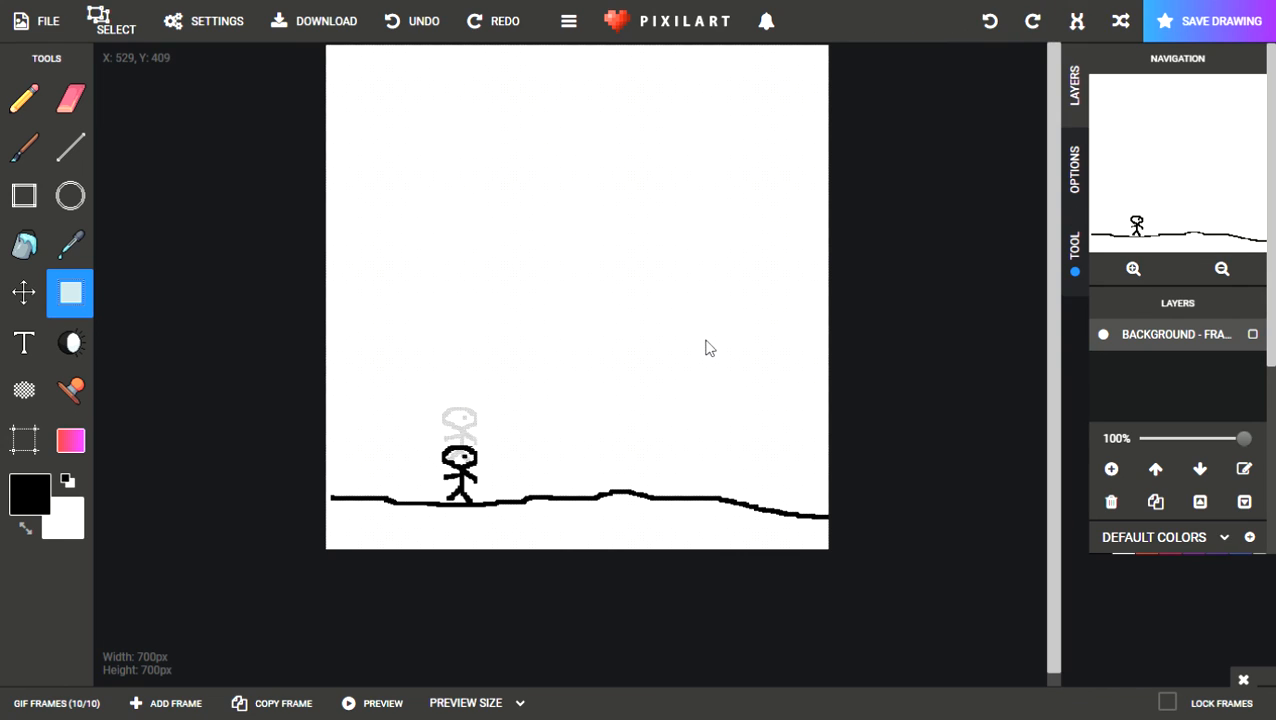
Preview the ten-frame animation and close the preview.
key("p")
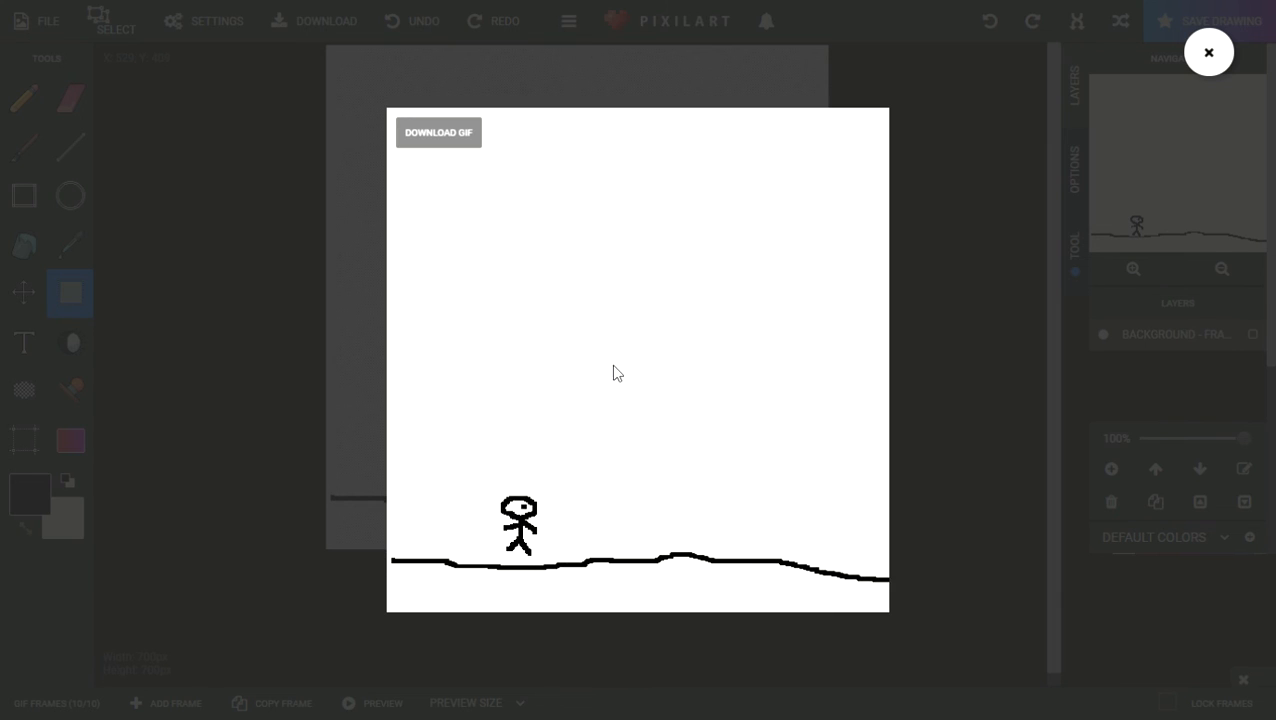
left_click(1209, 52)
Delete the first three frames of the animation and preview the remaining jump sequence.
left_click(57, 703)
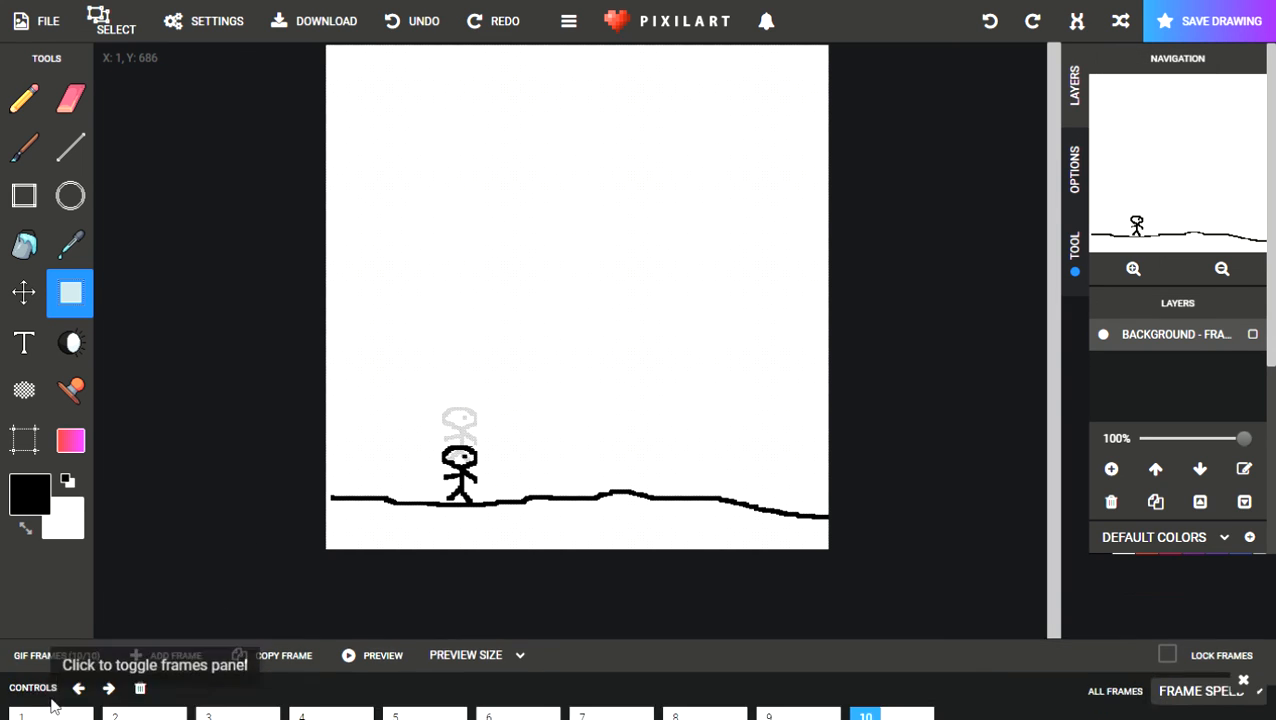
left_click(83, 677)
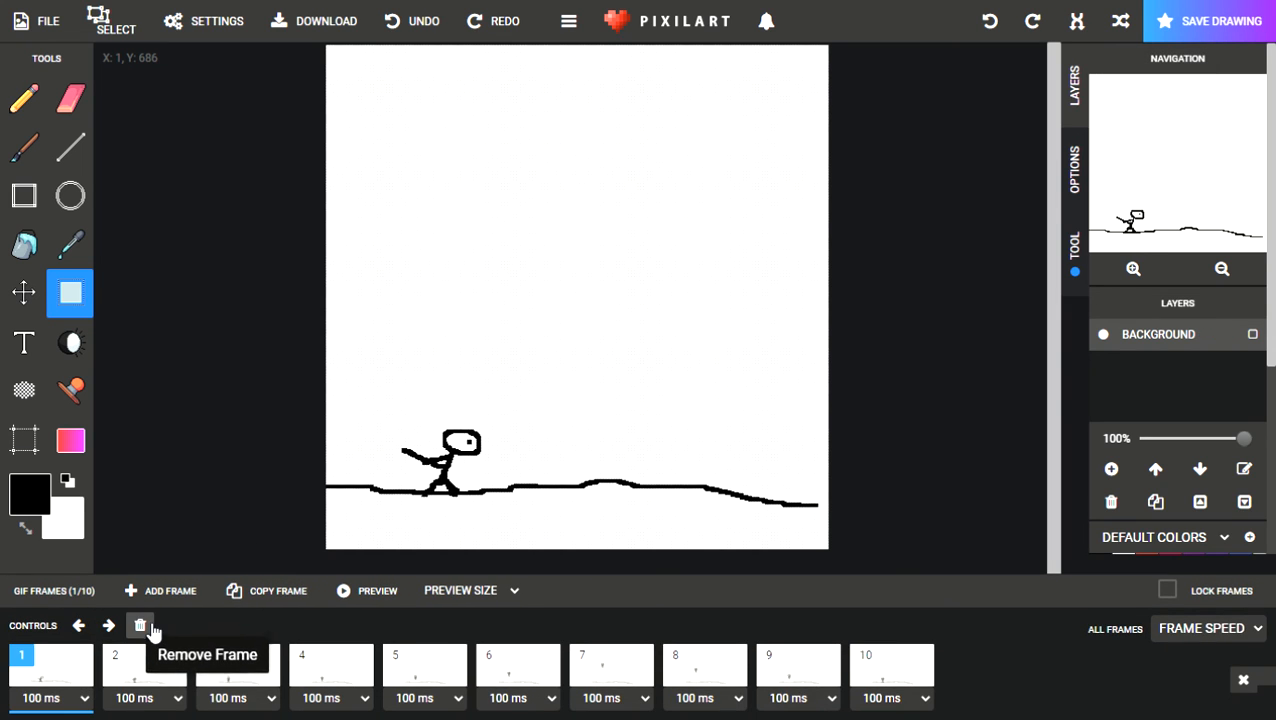
left_click(142, 626)
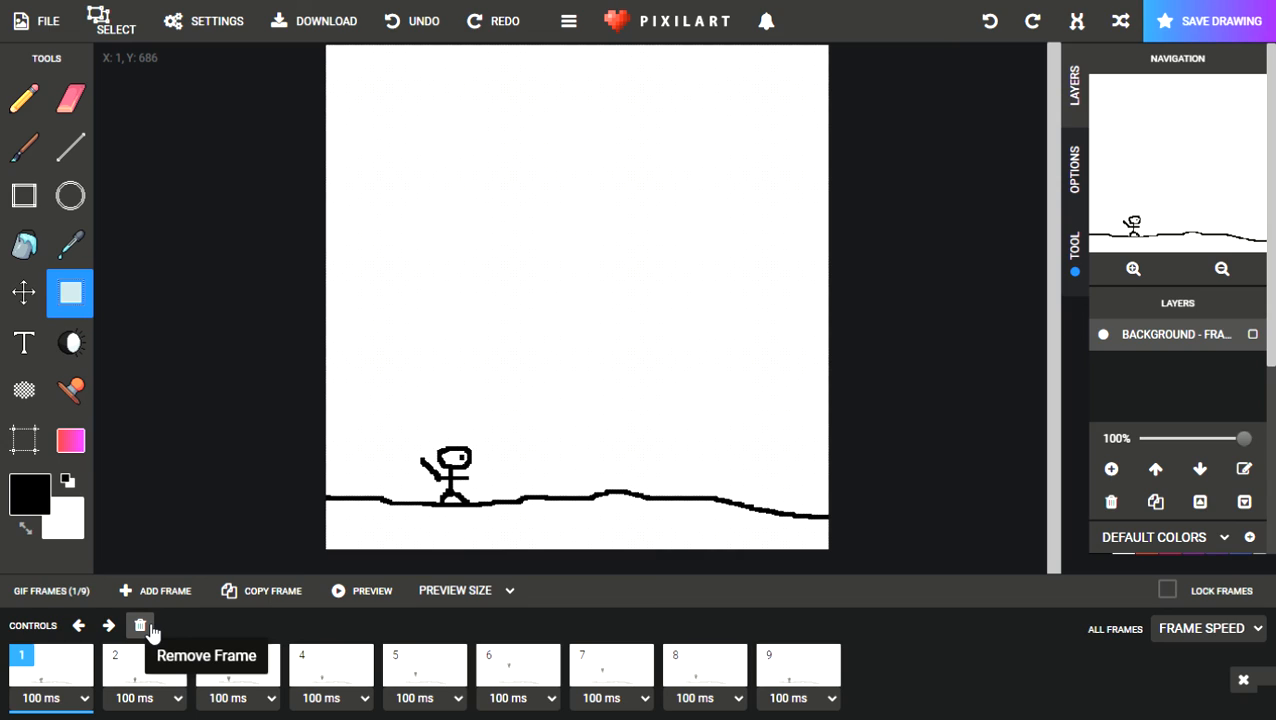
left_click(142, 626)
left_click(142, 626)
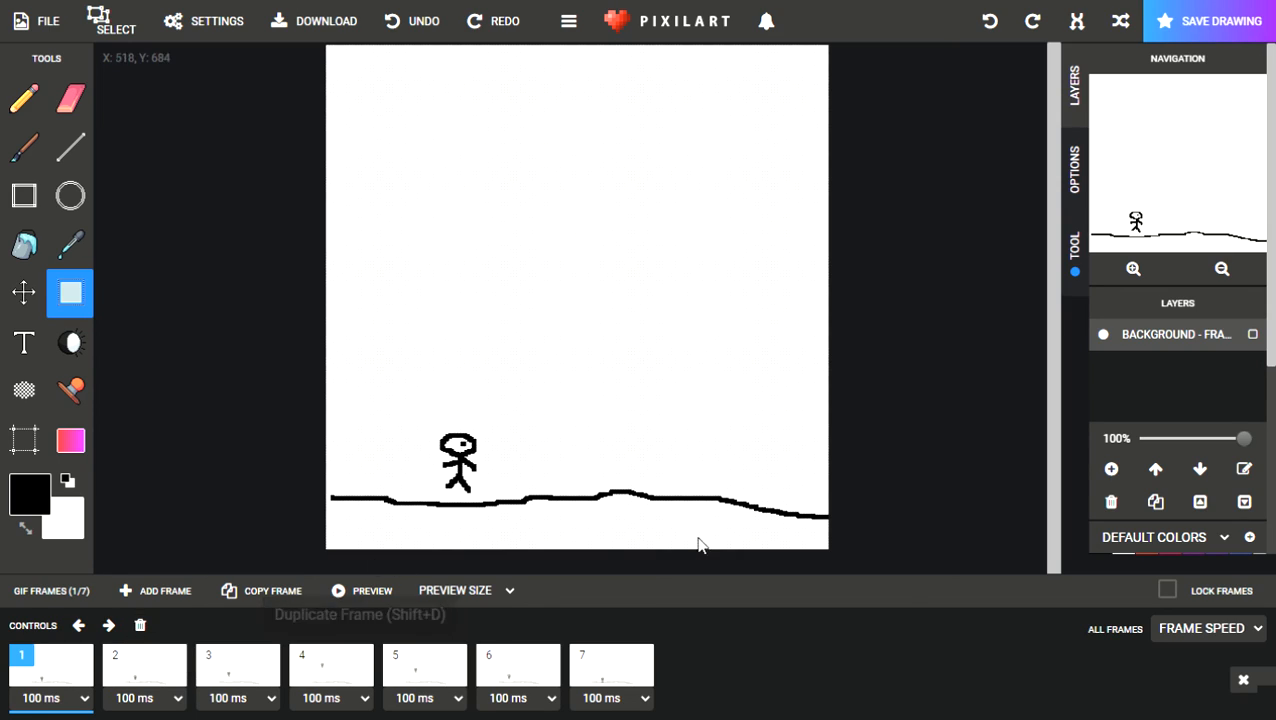
left_click(352, 598)
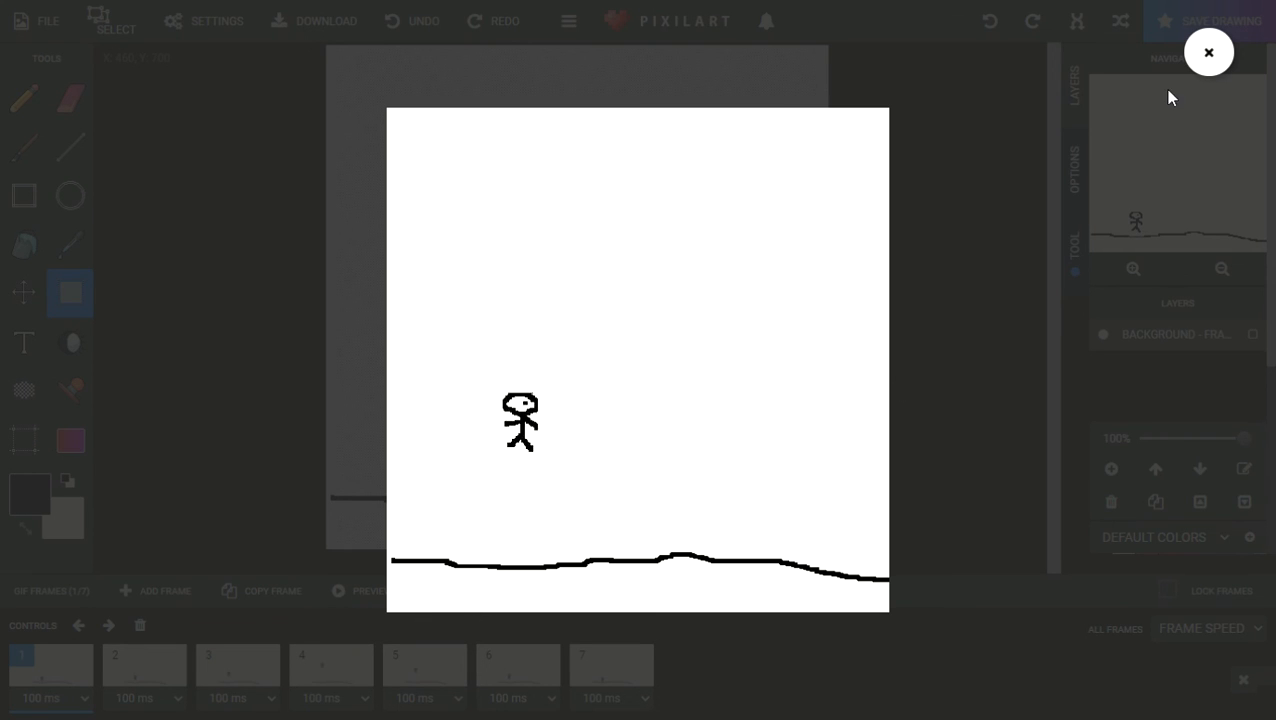
left_click(1222, 56)
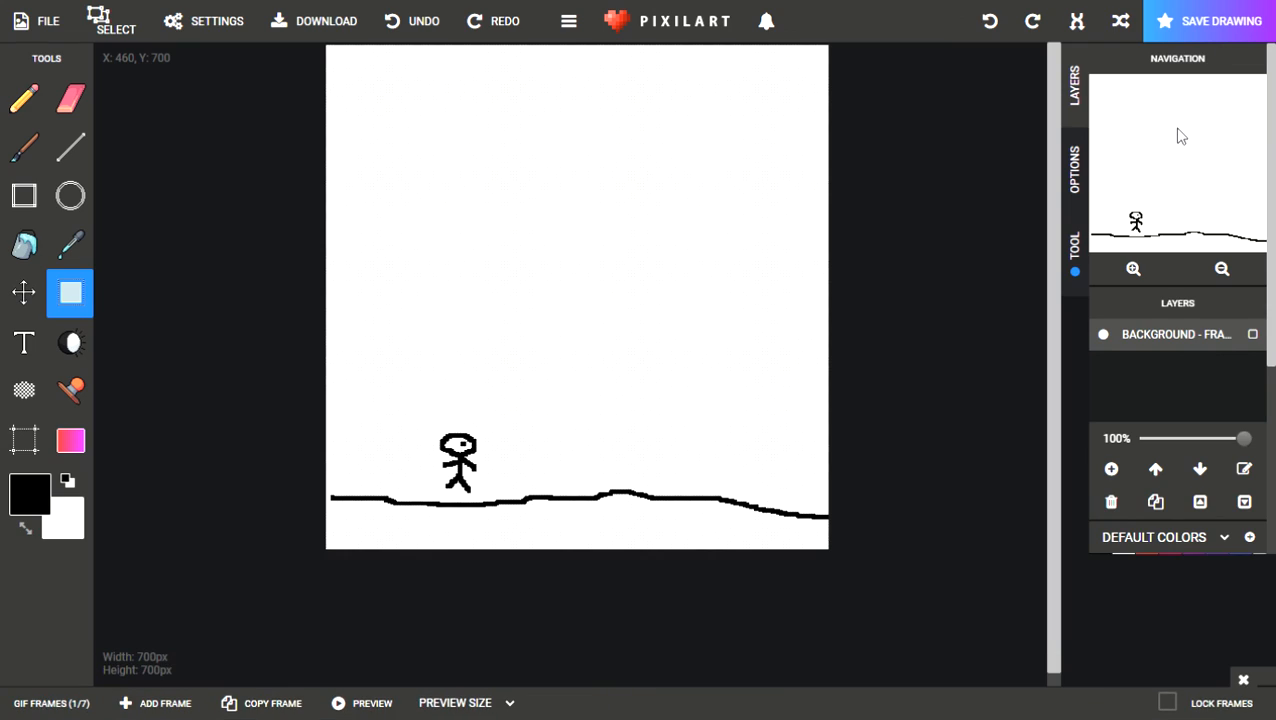